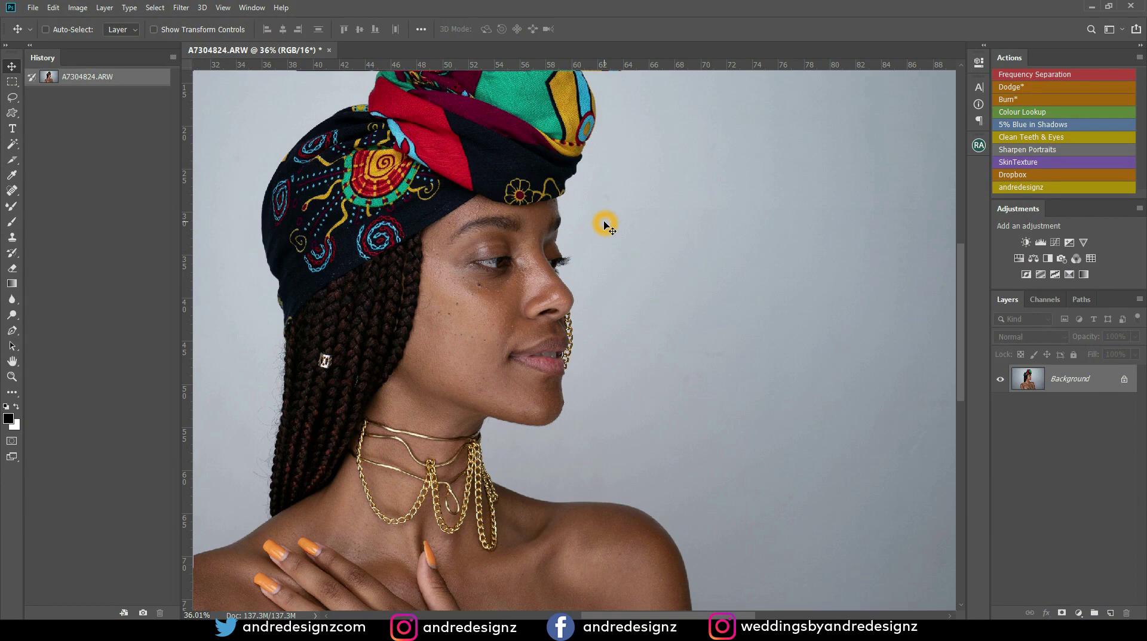
- Zoom in on the small dark blemishes on the woman's cheek
scroll(509, 308, up, 5)
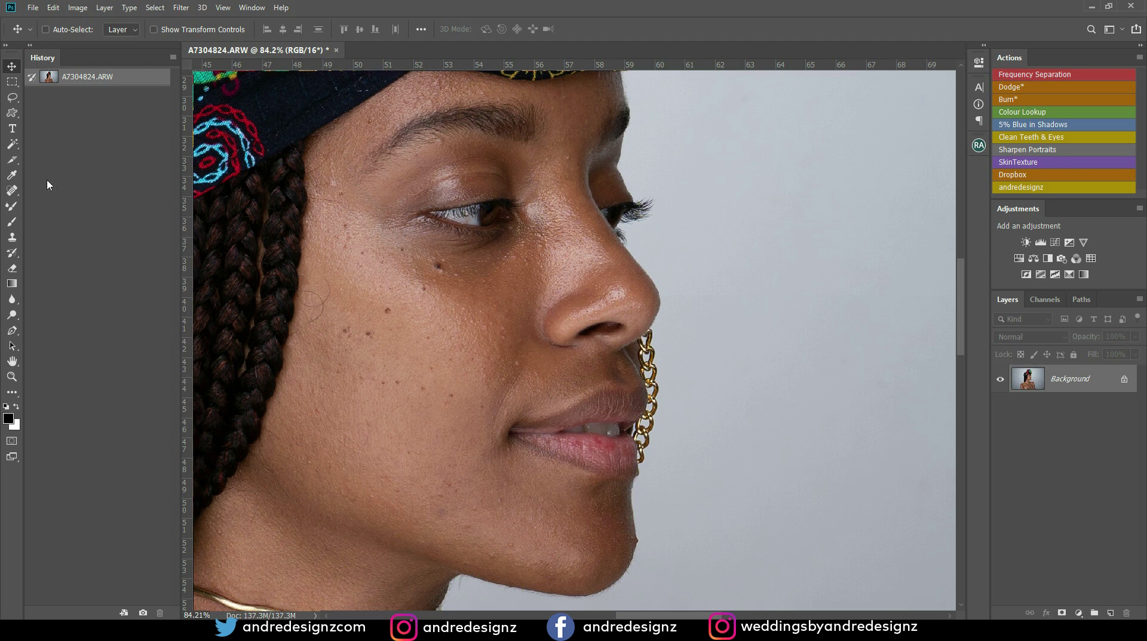
- Choose the Spot Healing Brush from the healing tools group
click(12, 192)
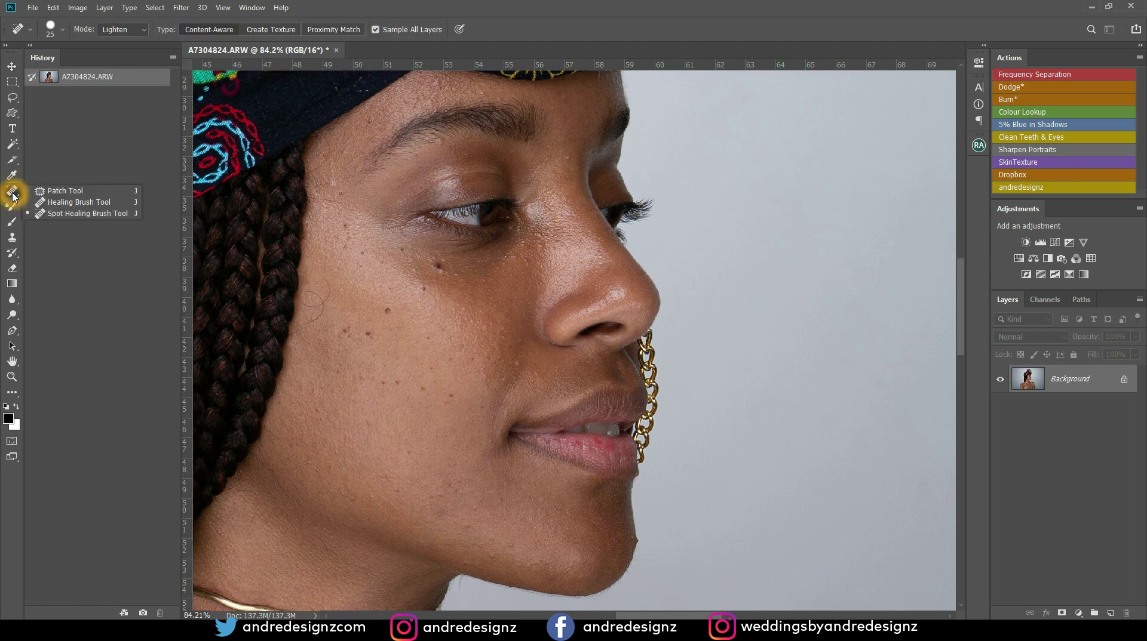
click(15, 192)
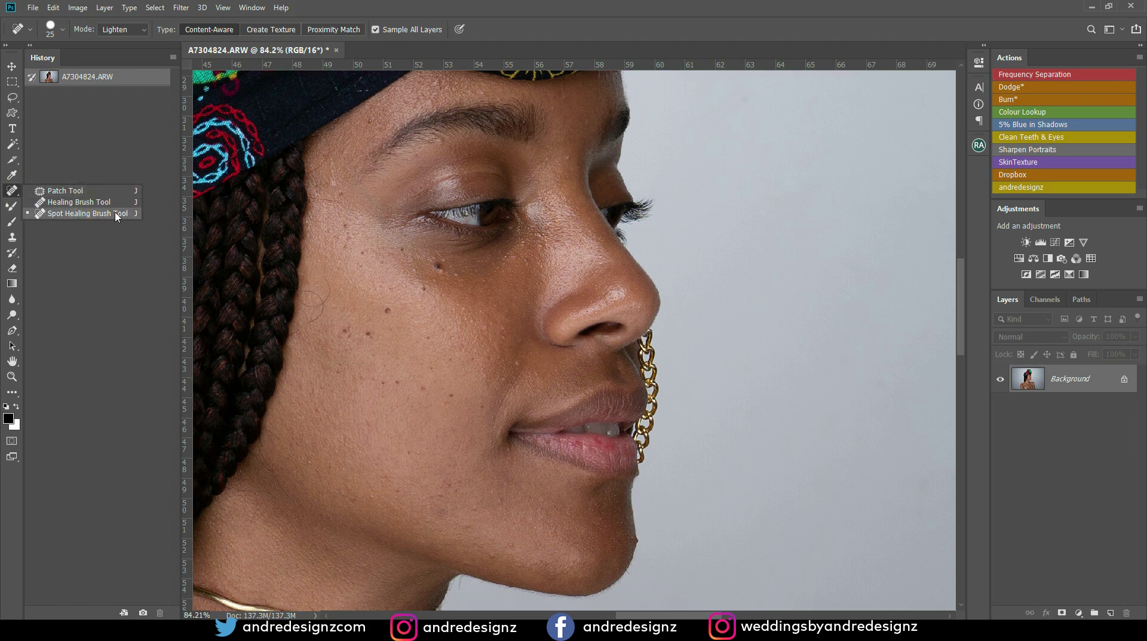
click(546, 11)
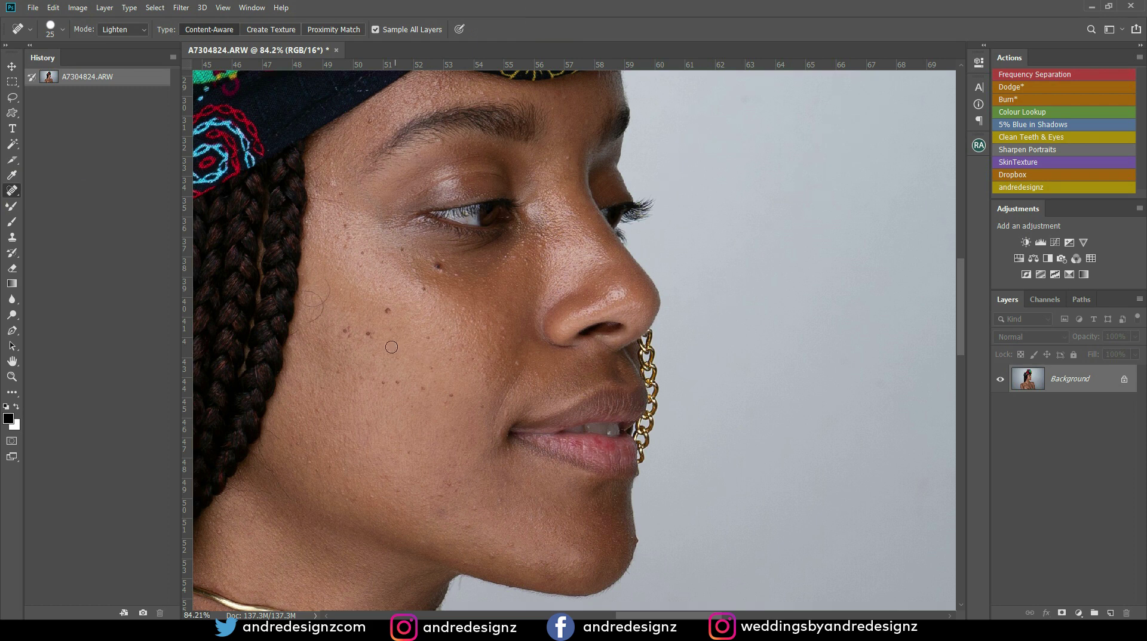
- Add an empty Layer 1 above the Background and dab two cheek blemishes
click(1110, 613)
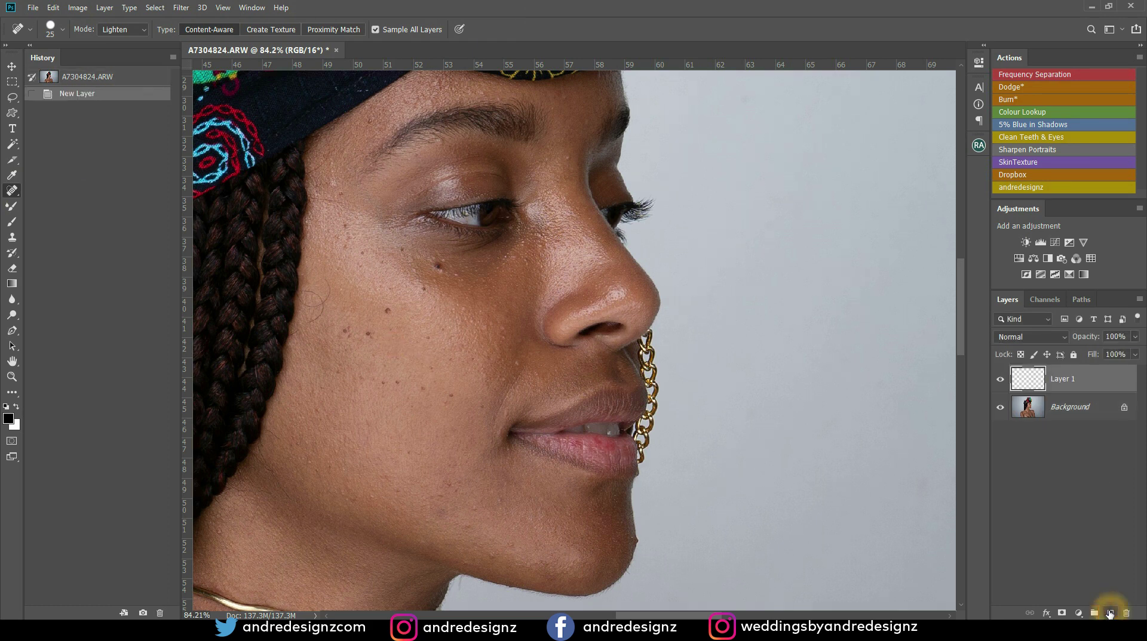
scroll(499, 322, up, 5)
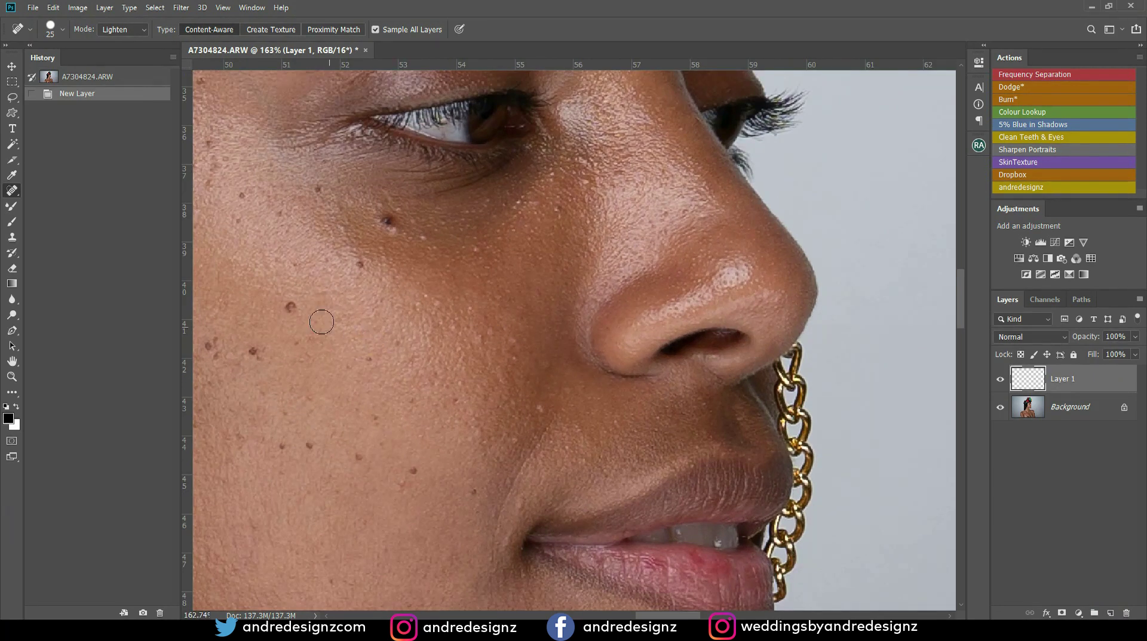
scroll(381, 295, down, 2)
scroll(380, 293, down, 1)
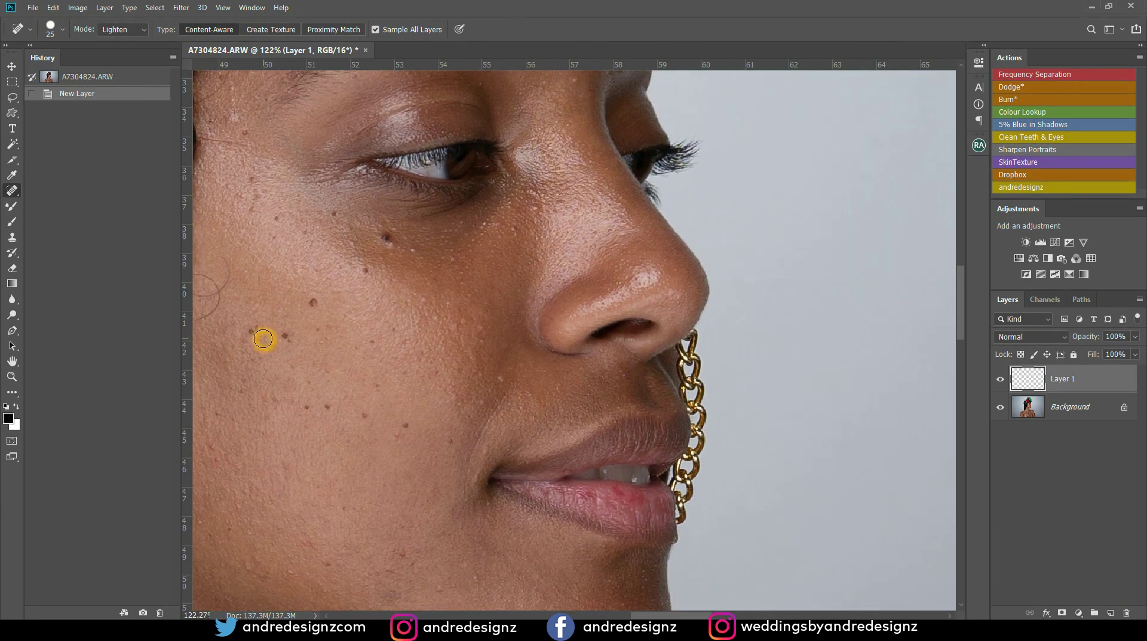
click(298, 296)
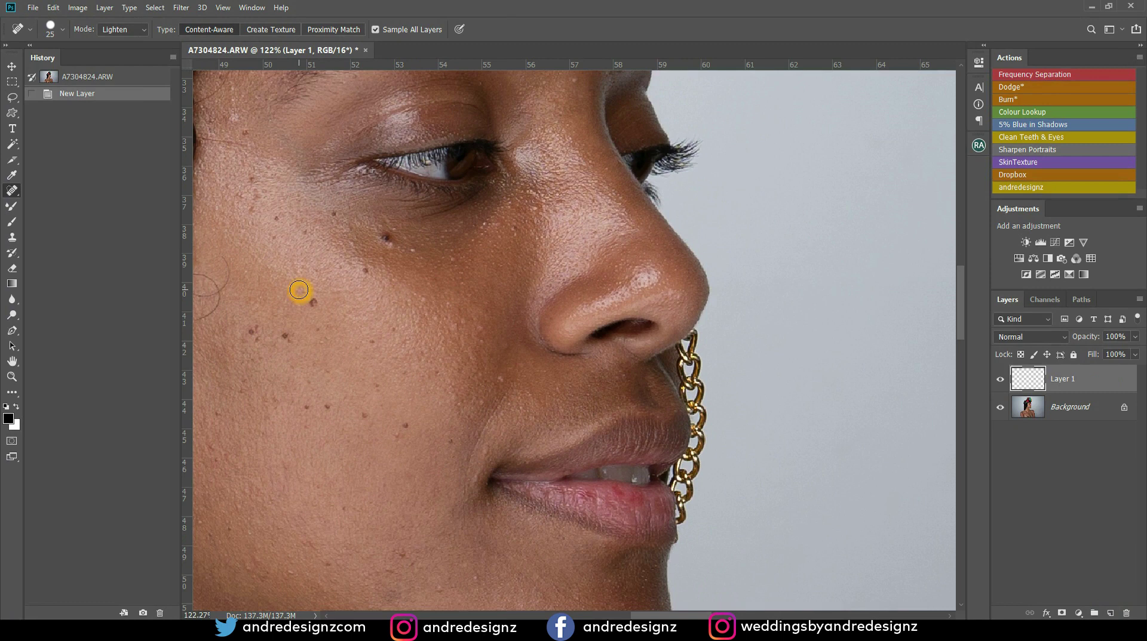
click(358, 366)
- Keep the spot healing mode at Lighten while healing the dark cheek blemish
click(105, 31)
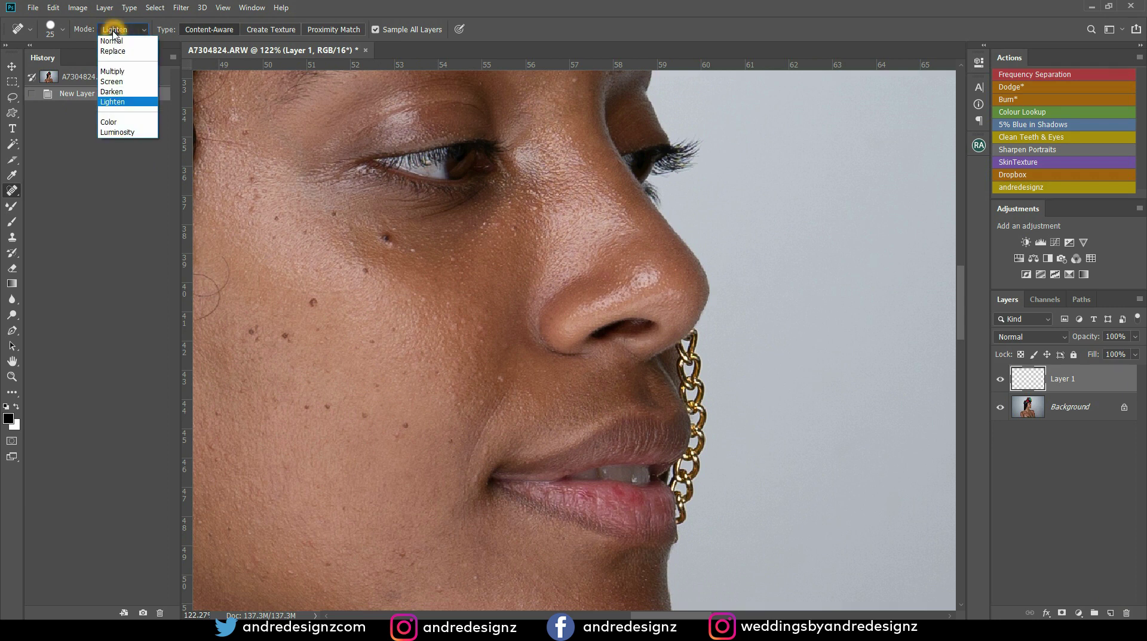
click(323, 311)
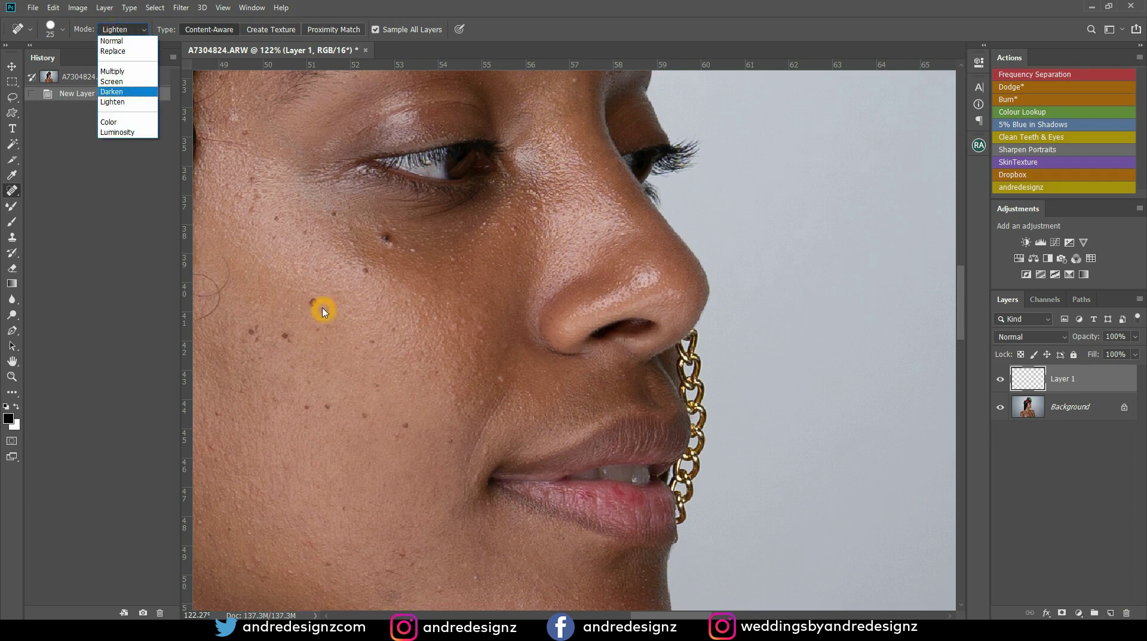
click(314, 305)
click(314, 308)
click(312, 303)
click(124, 103)
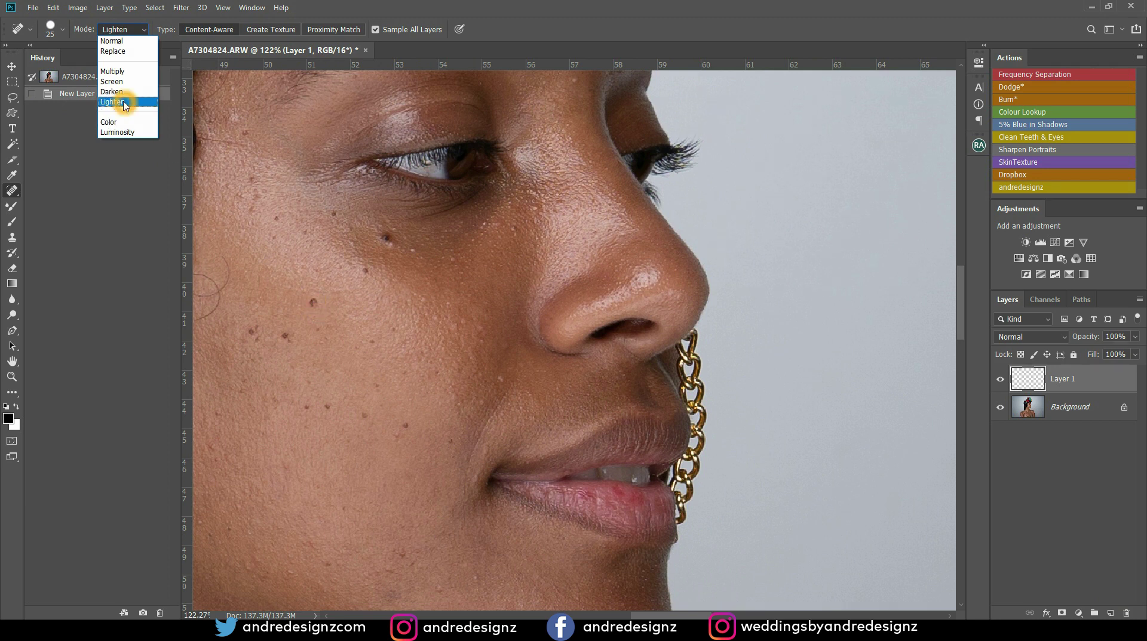
click(131, 29)
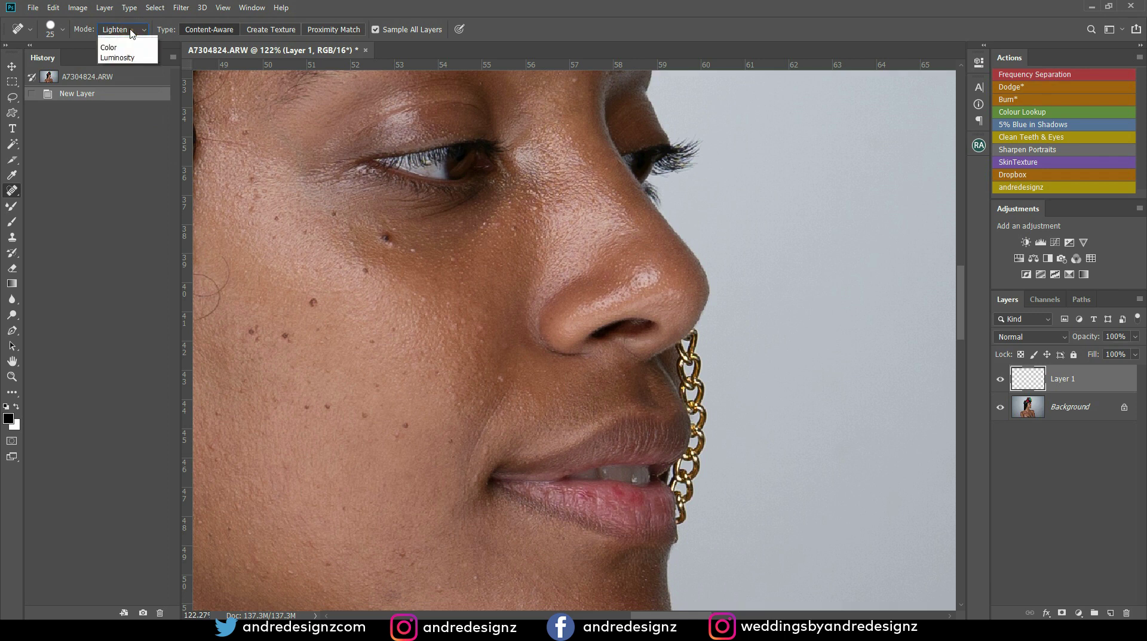
click(128, 103)
- Heal the remaining cheek spots with brush size 10, then magnify beside the nostril
click(299, 261)
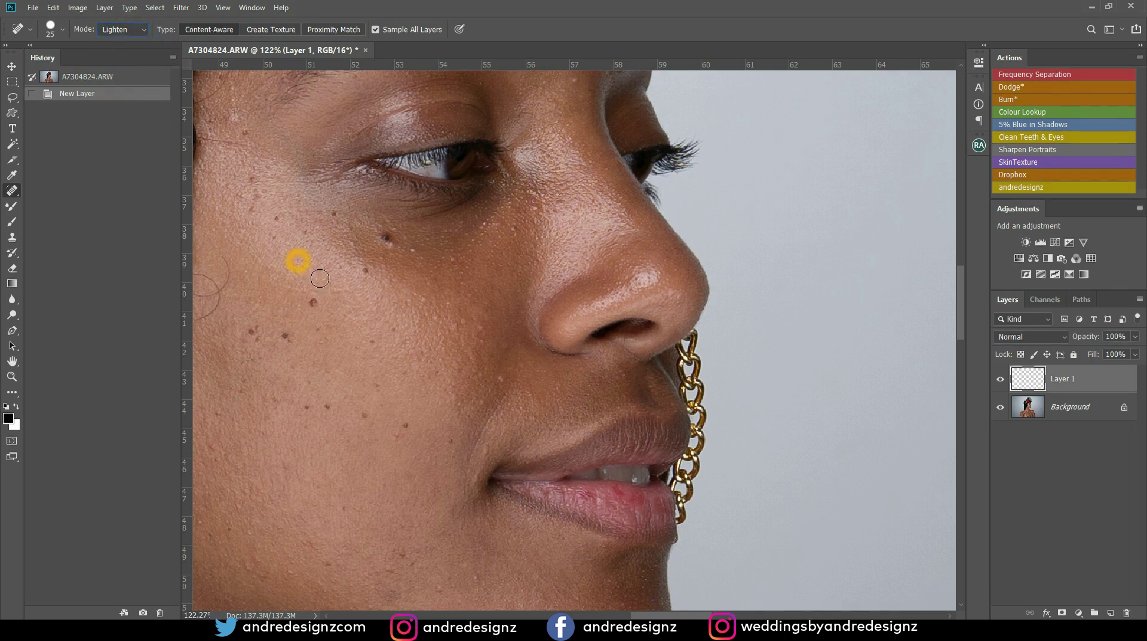
click(317, 304)
click(412, 362)
click(412, 351)
key(bracketleft)
key(bracketleft)
key(bracketleft)
click(306, 292)
key(bracketright)
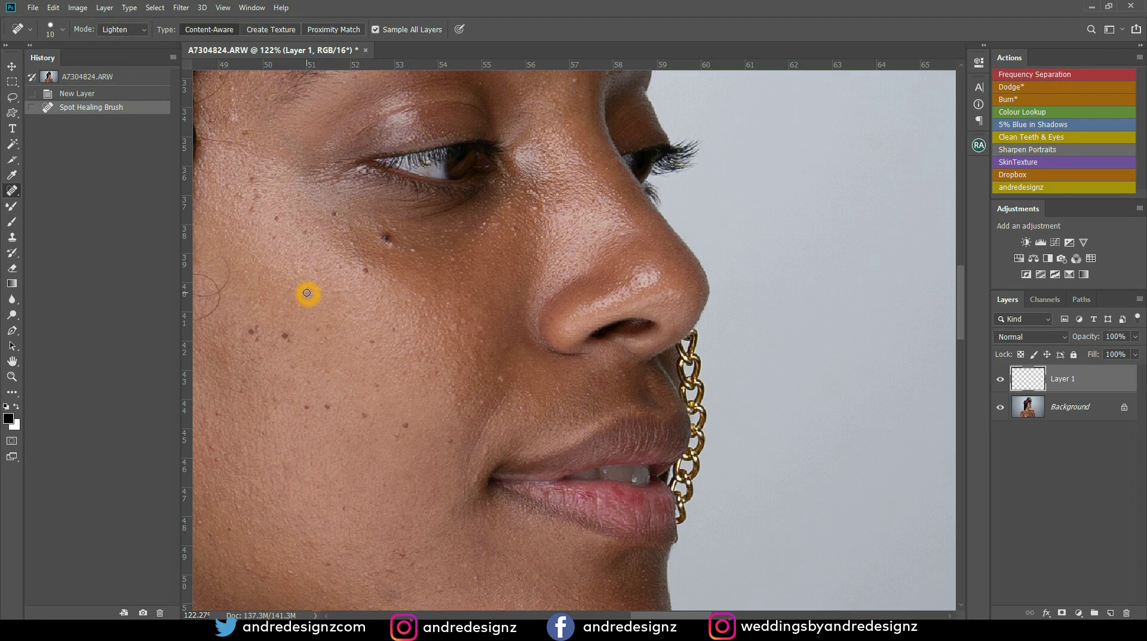
drag(538, 378, 441, 381)
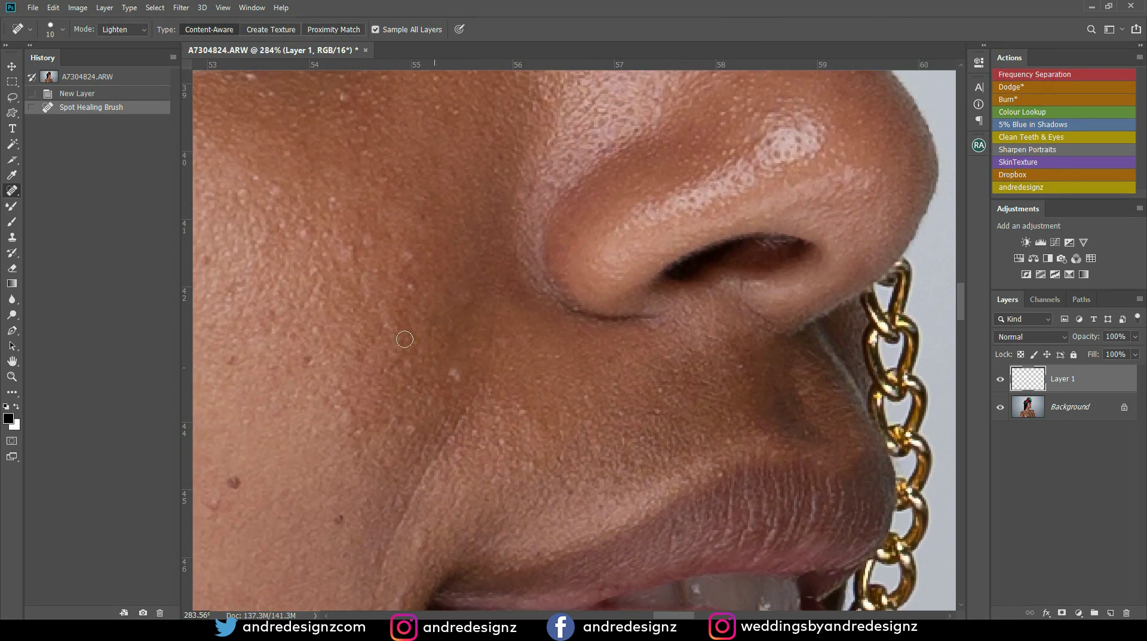
- Switch the healing mode to Darken and heal the light spots beside the nostril
click(130, 34)
click(117, 92)
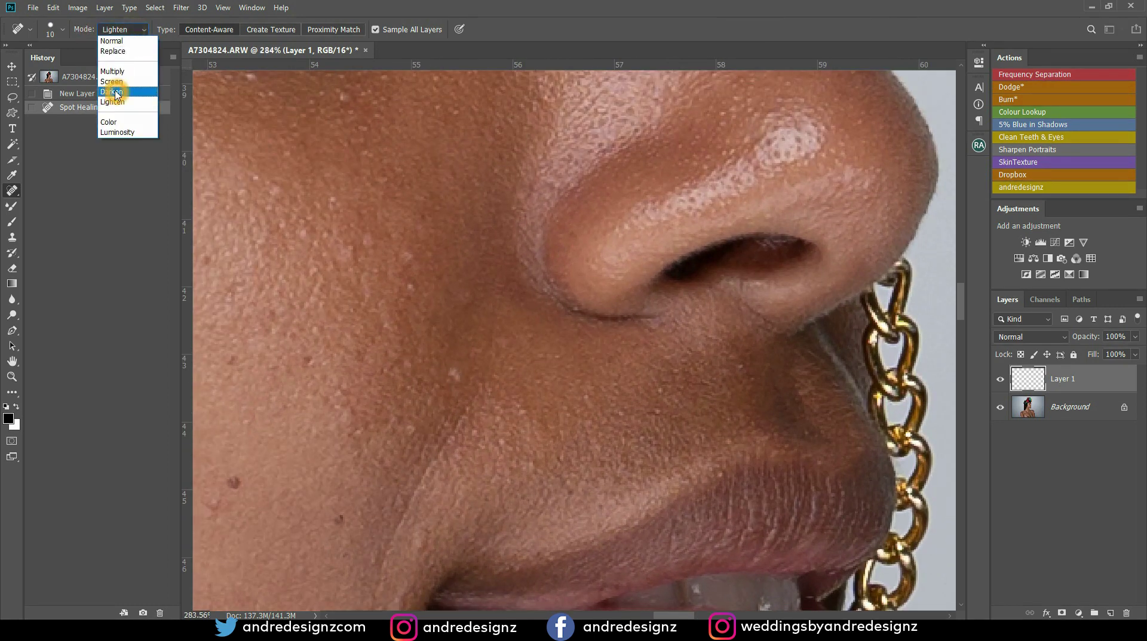
click(454, 374)
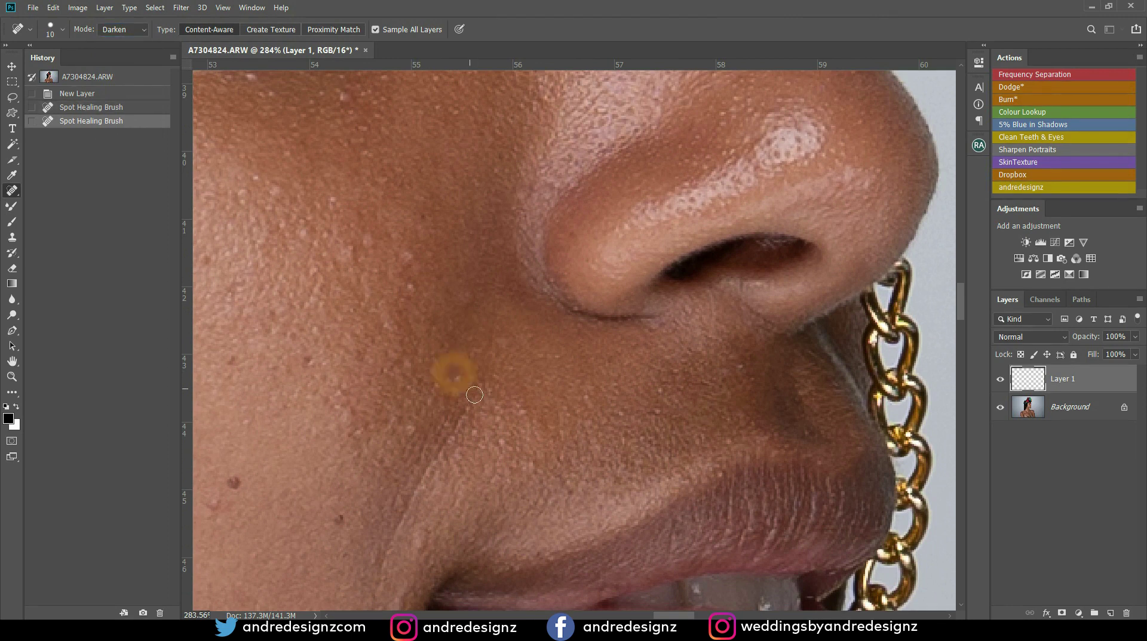
click(449, 383)
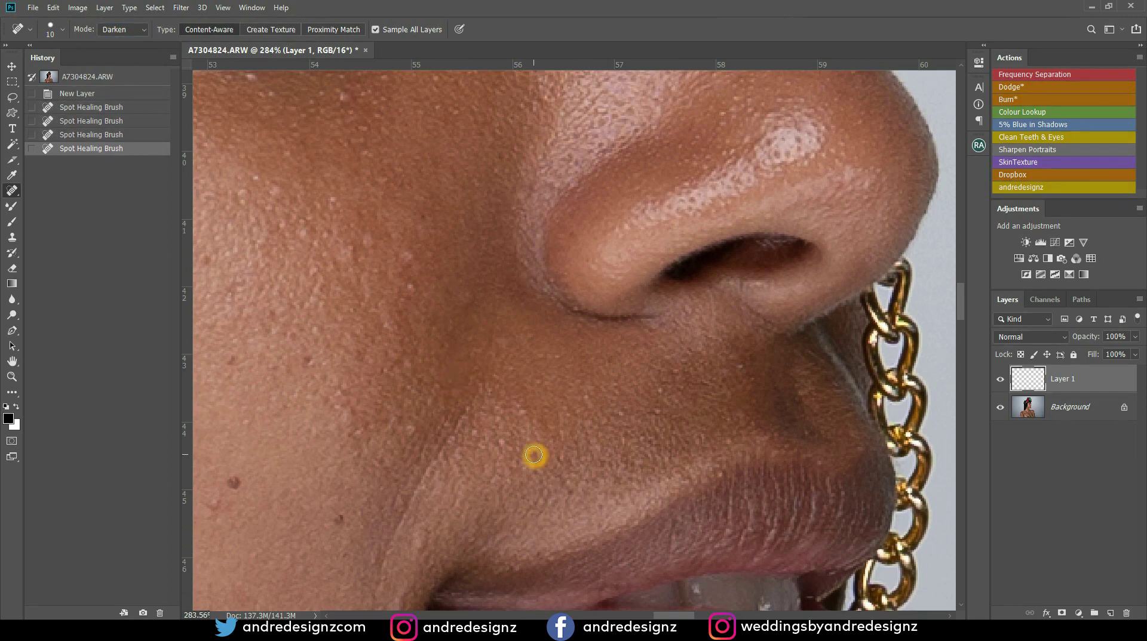
- Zoom out and toggle Layer 1's visibility to compare against the original
scroll(523, 427, down, 1)
scroll(525, 421, down, 6)
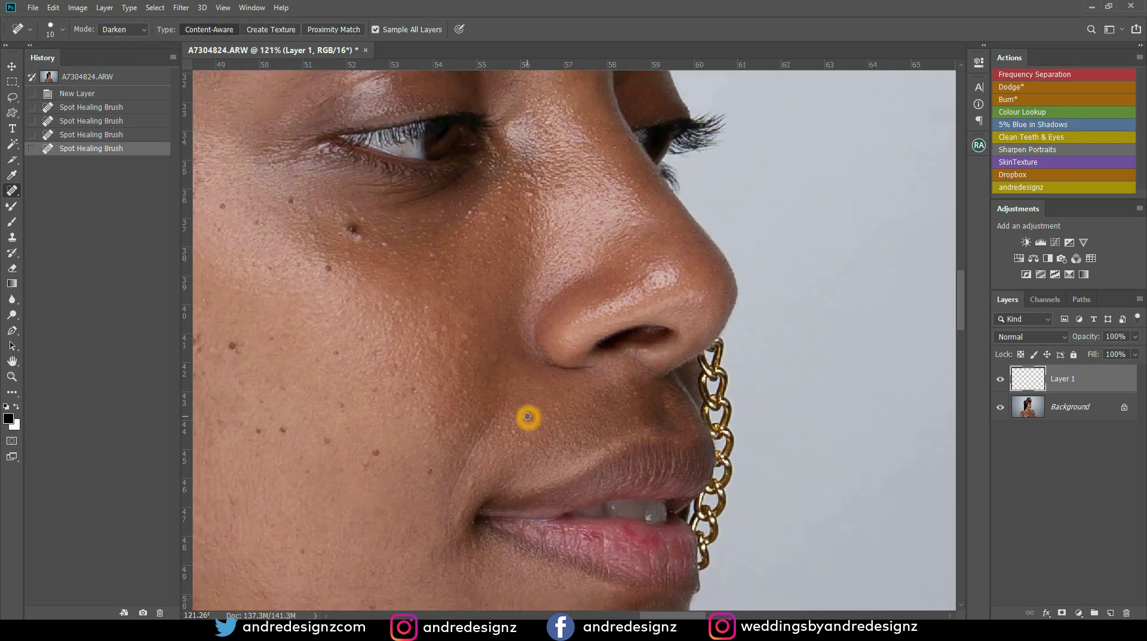
scroll(529, 417, down, 1)
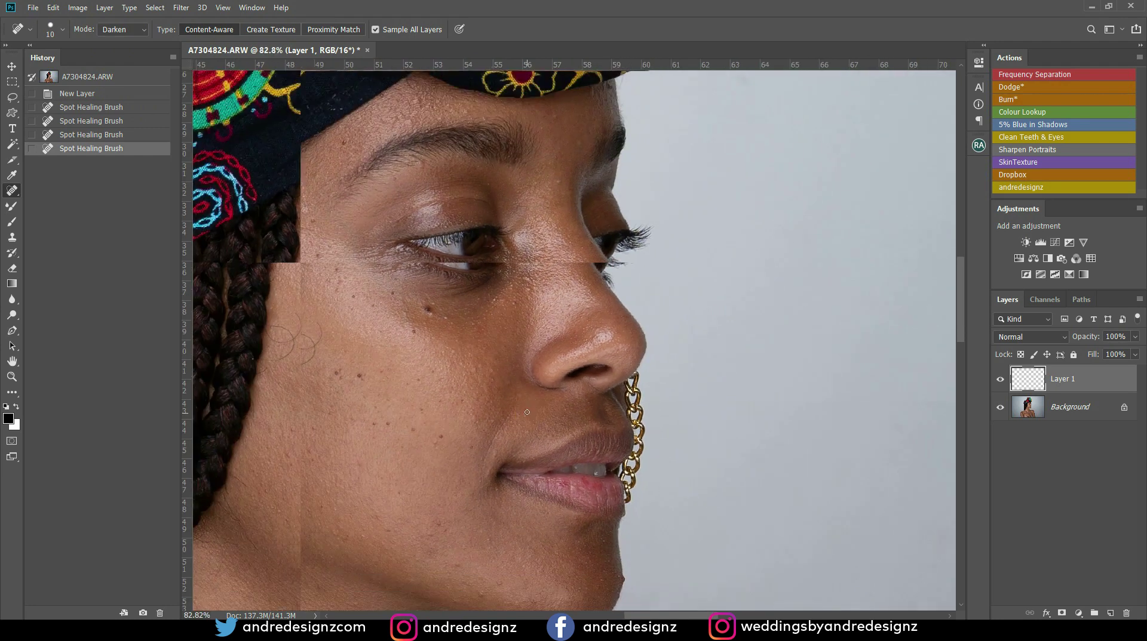
scroll(384, 350, up, 4)
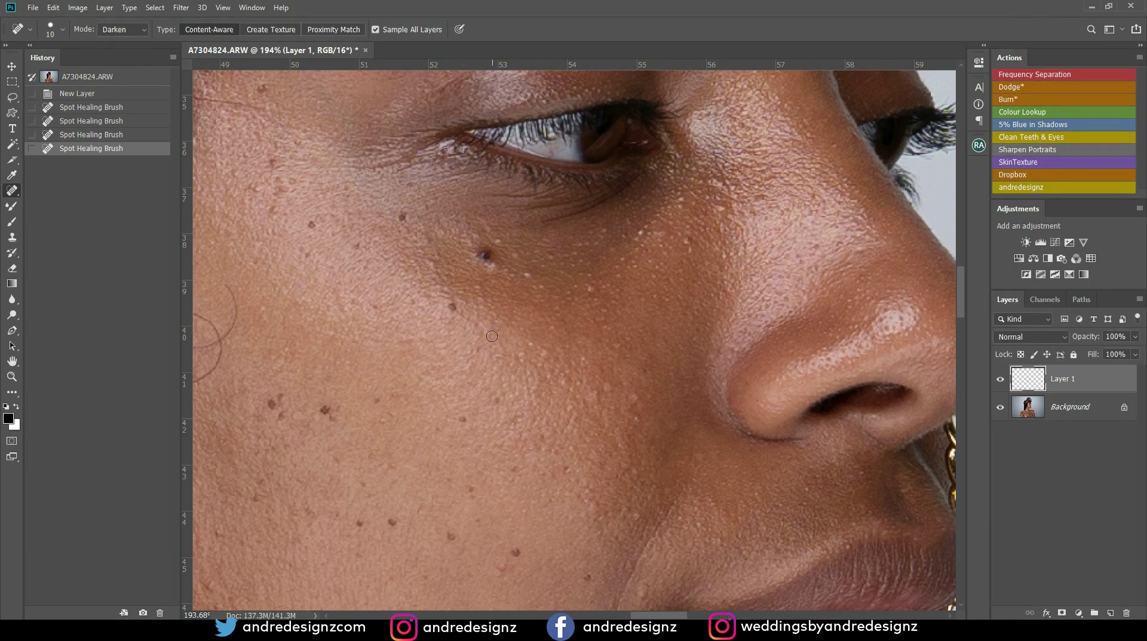
scroll(651, 359, down, 5)
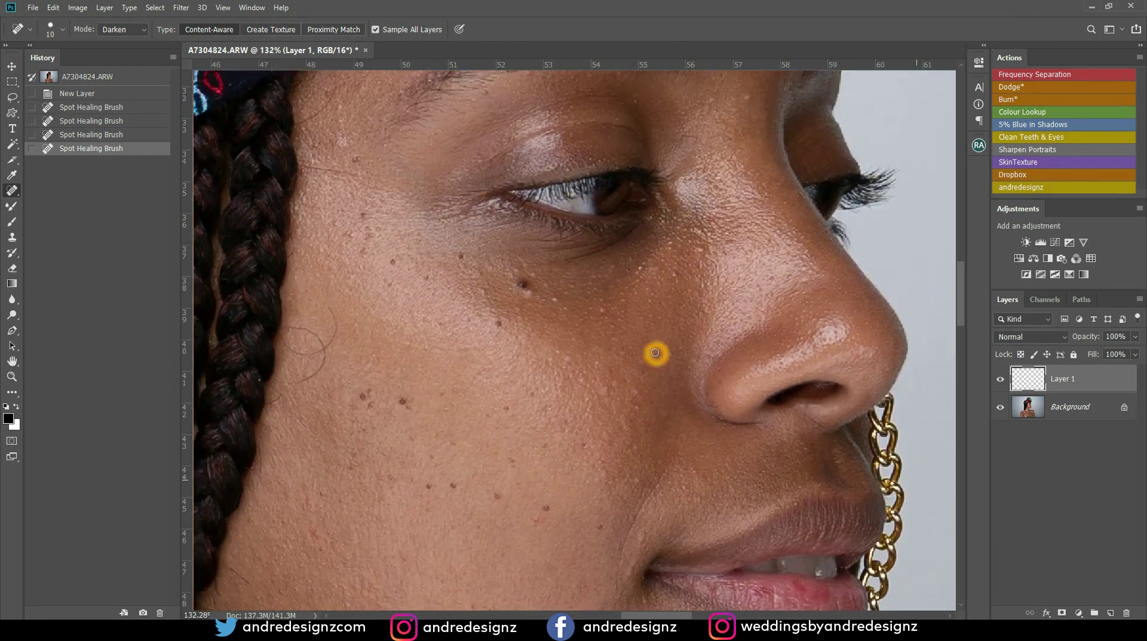
click(999, 380)
click(999, 380)
click(1000, 380)
click(999, 379)
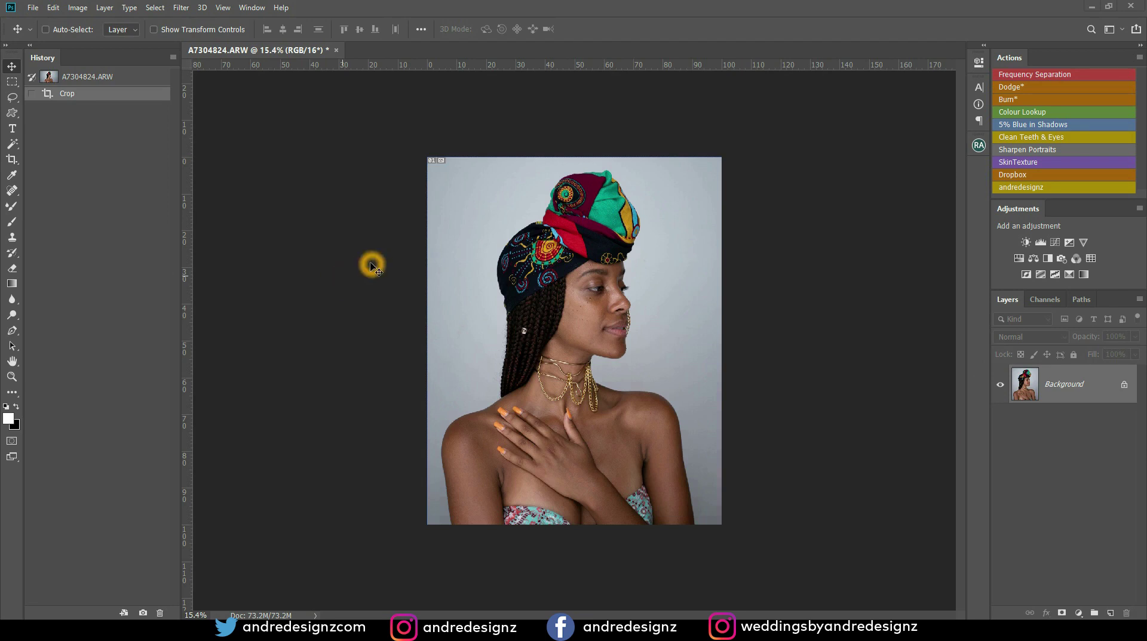
- Cycle the pasteboard colour through Black, Dark, Medium and Light Gray, then custom blue
right_click(290, 151)
click(322, 164)
right_click(305, 157)
click(332, 179)
right_click(307, 166)
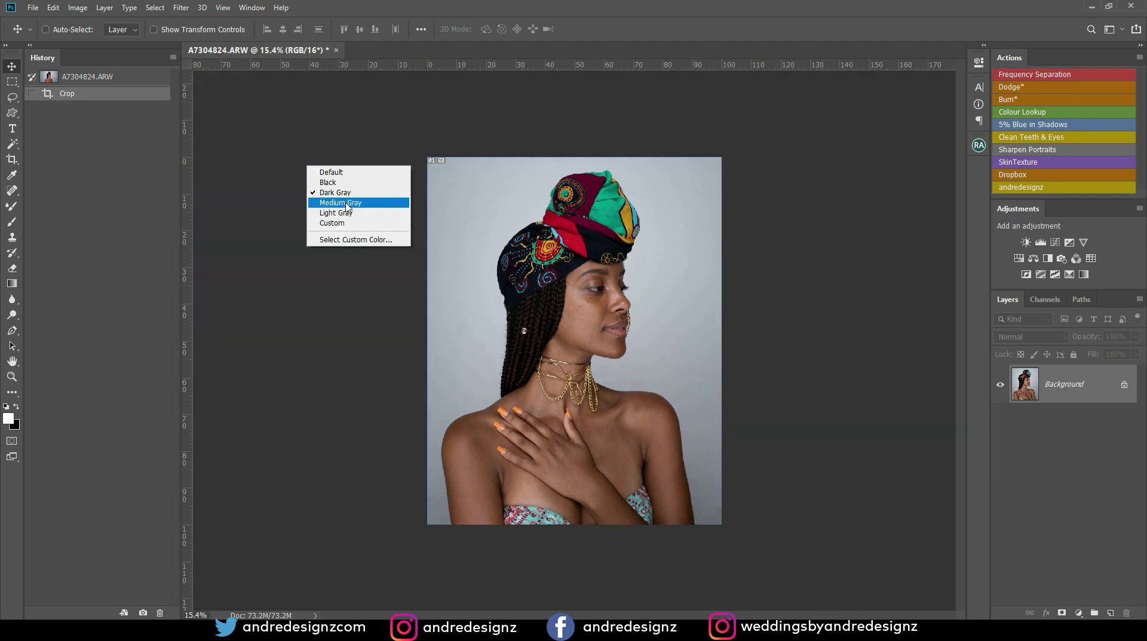
click(346, 206)
right_click(314, 174)
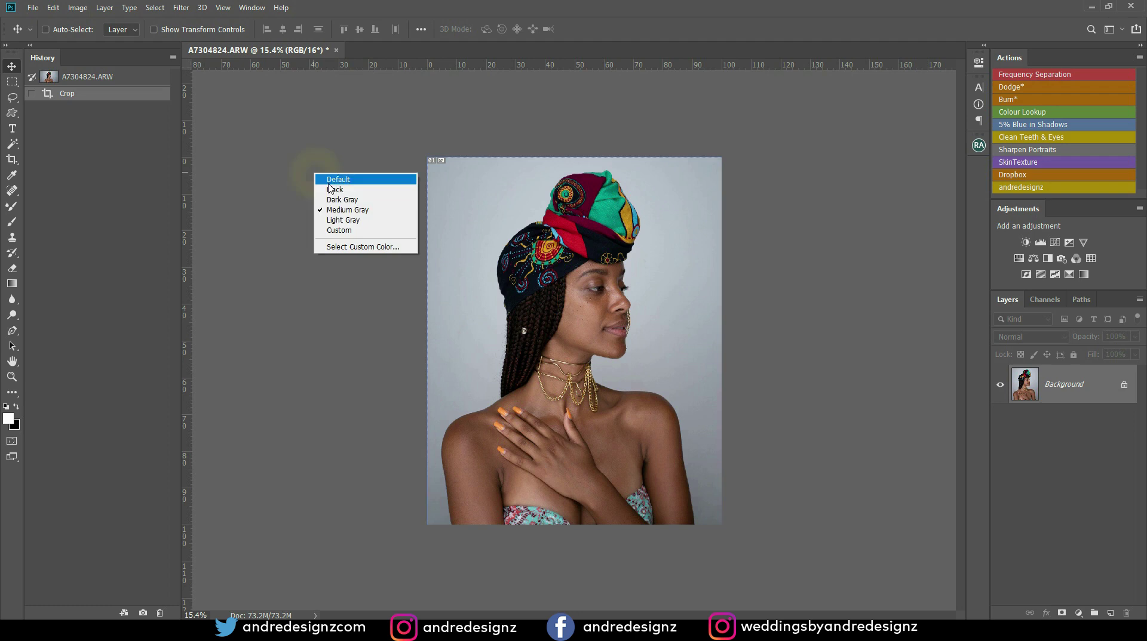
click(354, 223)
right_click(323, 198)
click(358, 255)
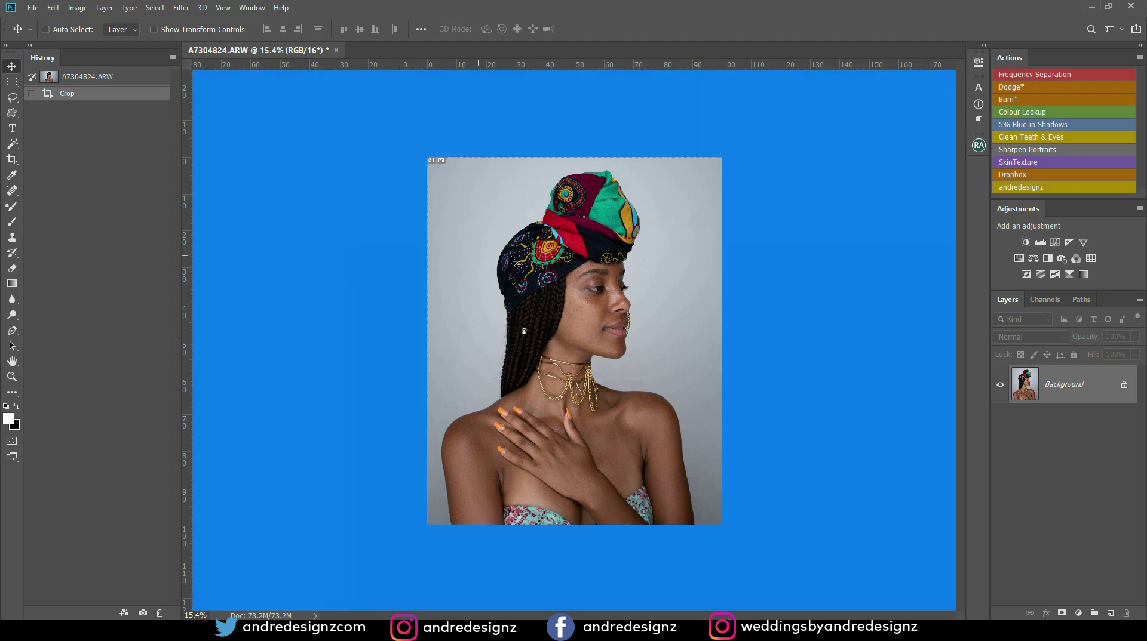
- Sample the turban's red as a custom pasteboard colour, then restore Default
right_click(313, 196)
click(375, 275)
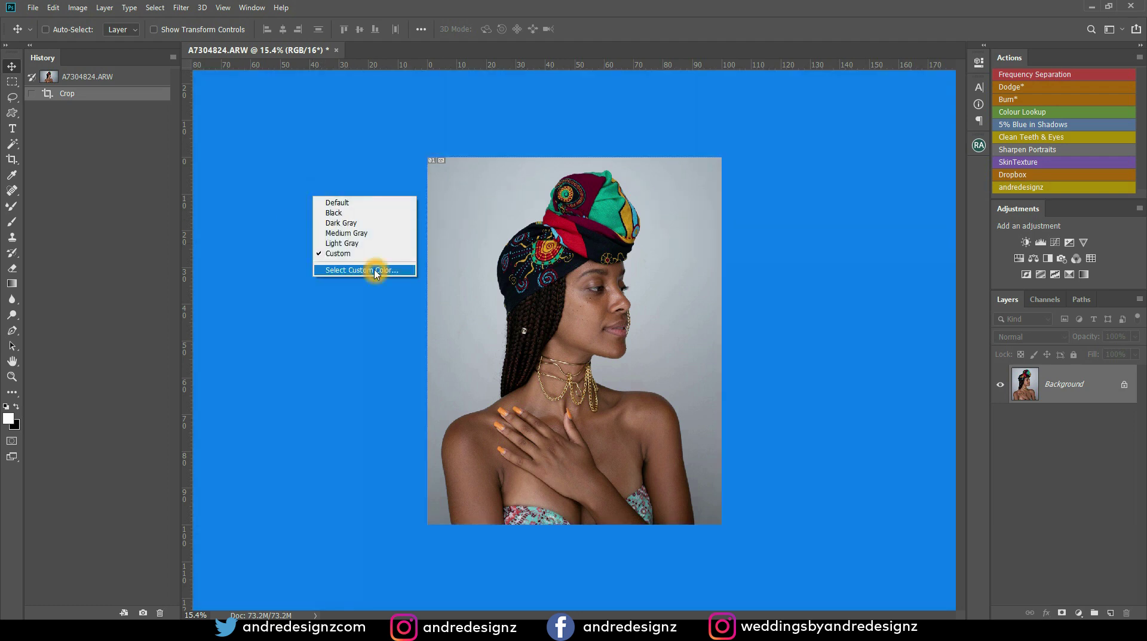
click(585, 239)
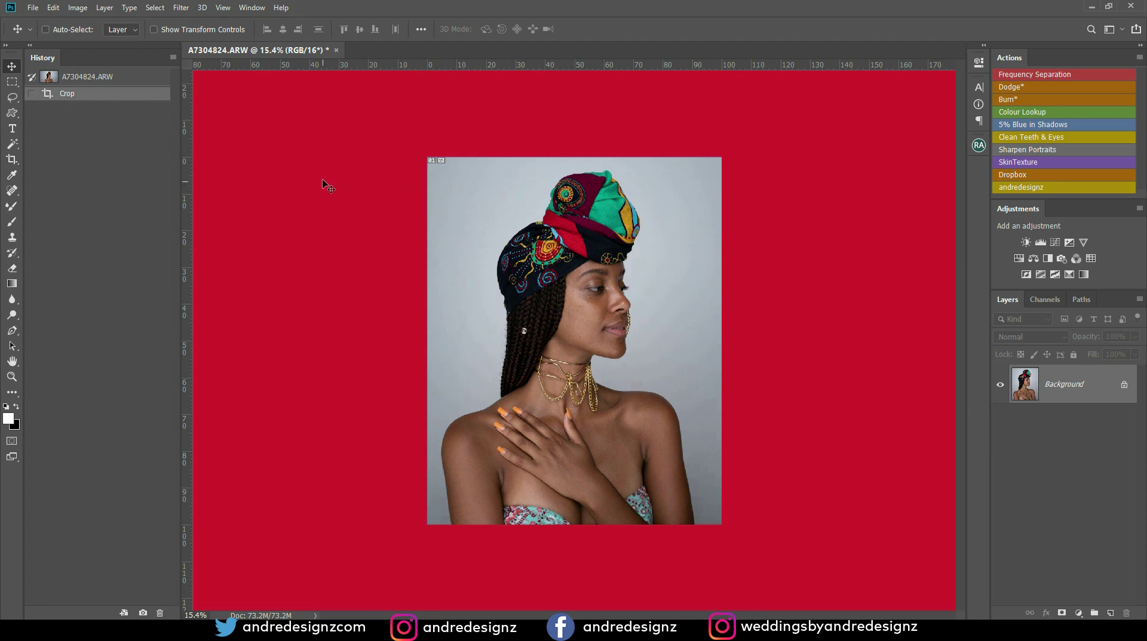
right_click(274, 139)
click(305, 147)
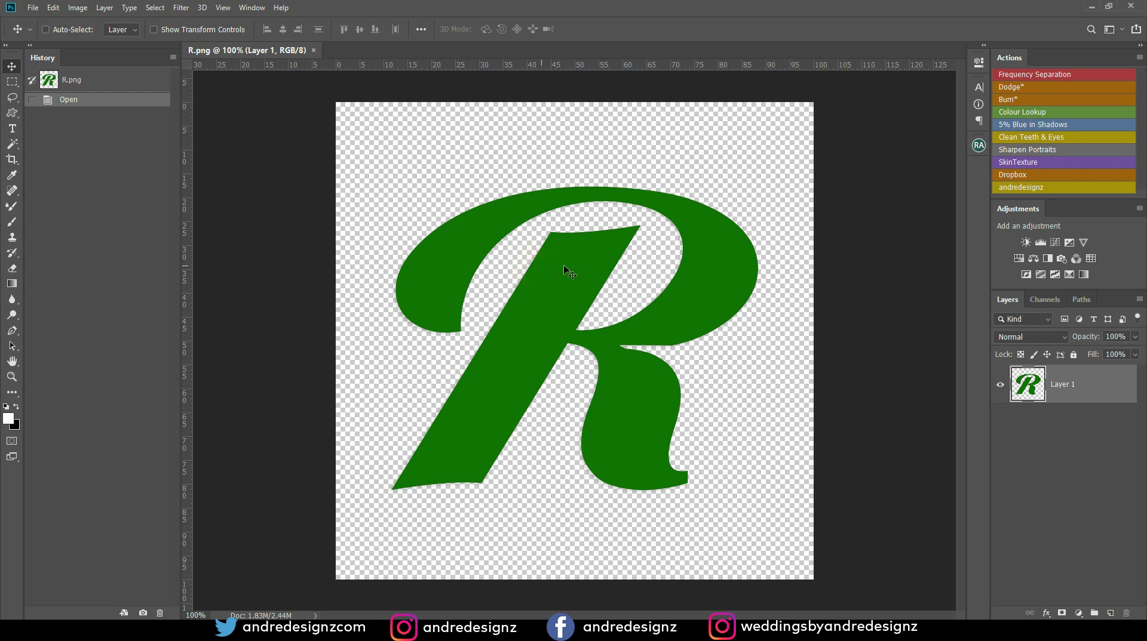
- Convert R.png's layer to a Background with Ctrl+Shift+B, then undo to keep transparency
key(ctrl+shift+b)
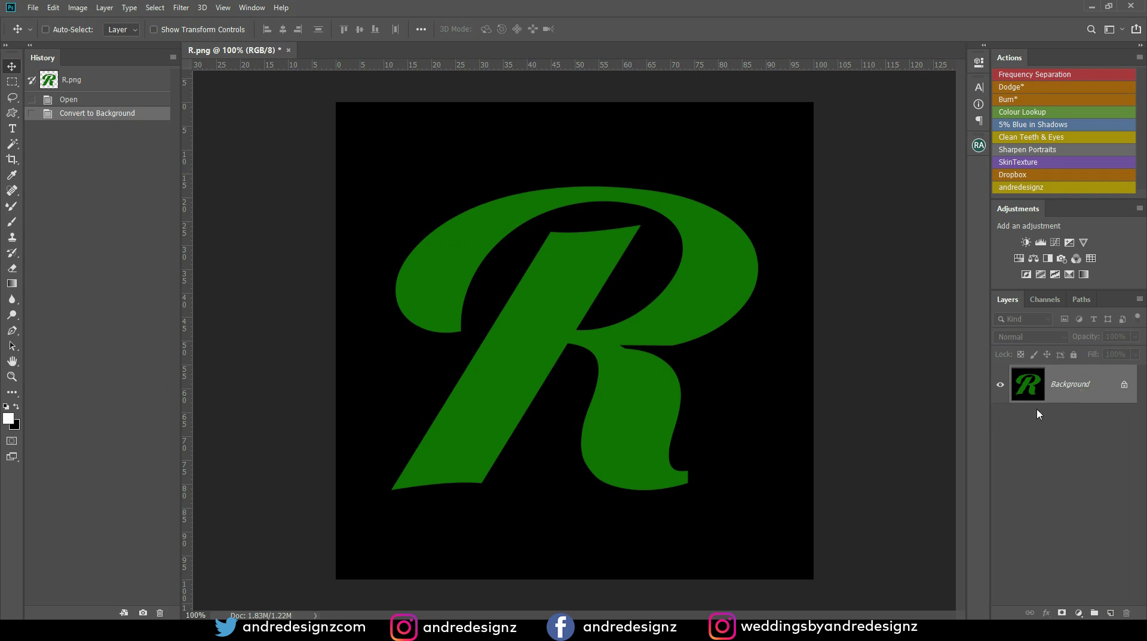
key(ctrl+z)
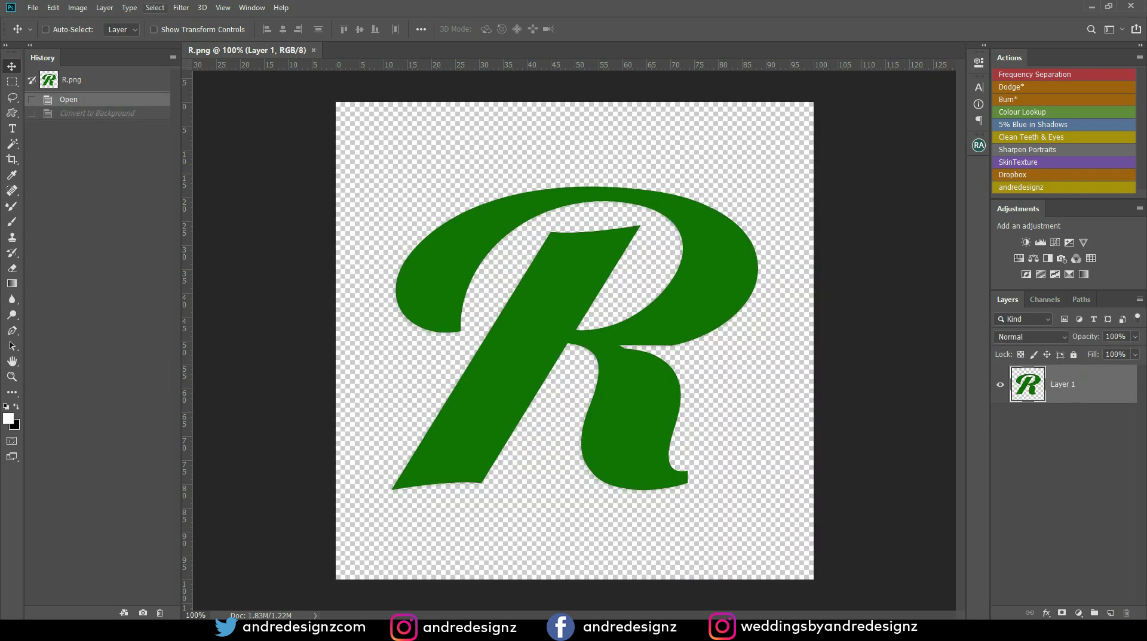
click(33, 8)
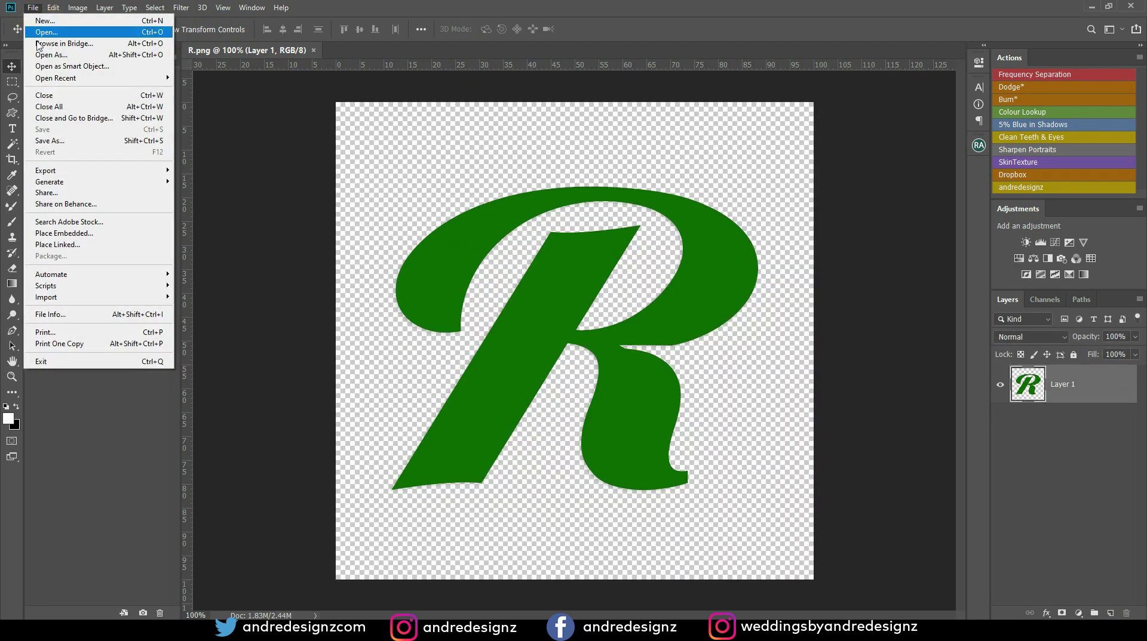
- Save the R logo as a Photoshop PDF named R on the Desktop
click(62, 143)
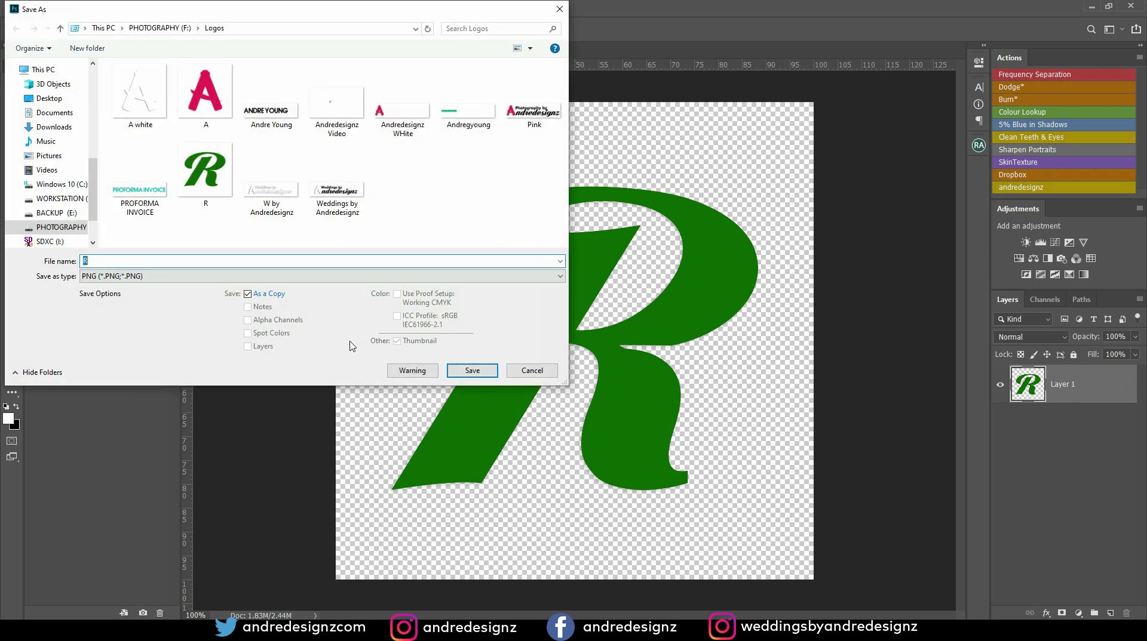
click(174, 276)
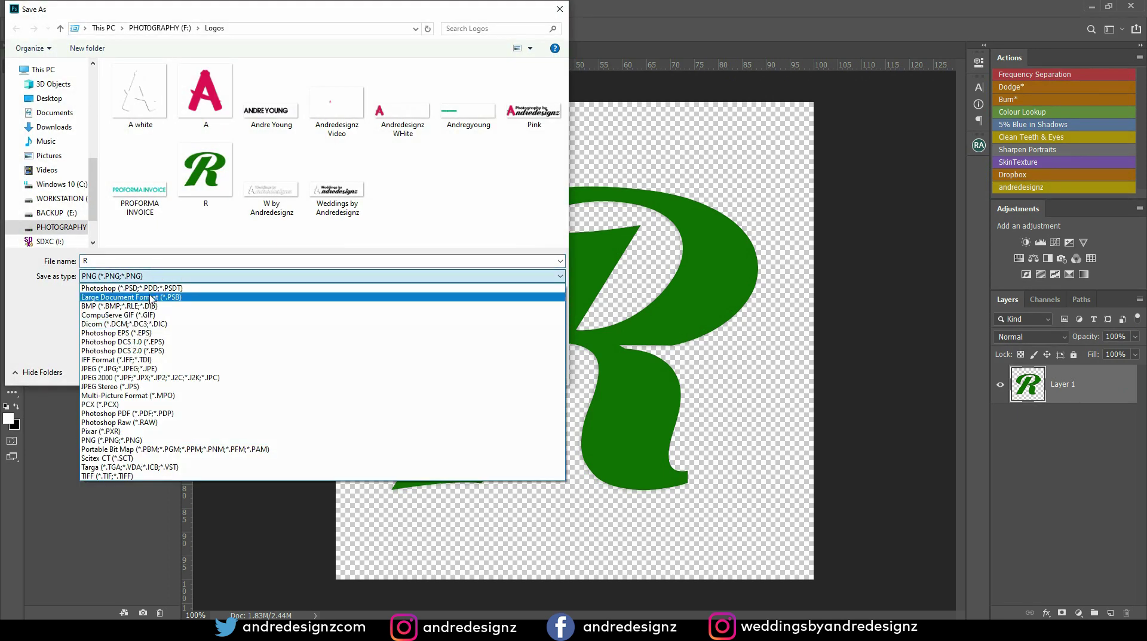
click(157, 416)
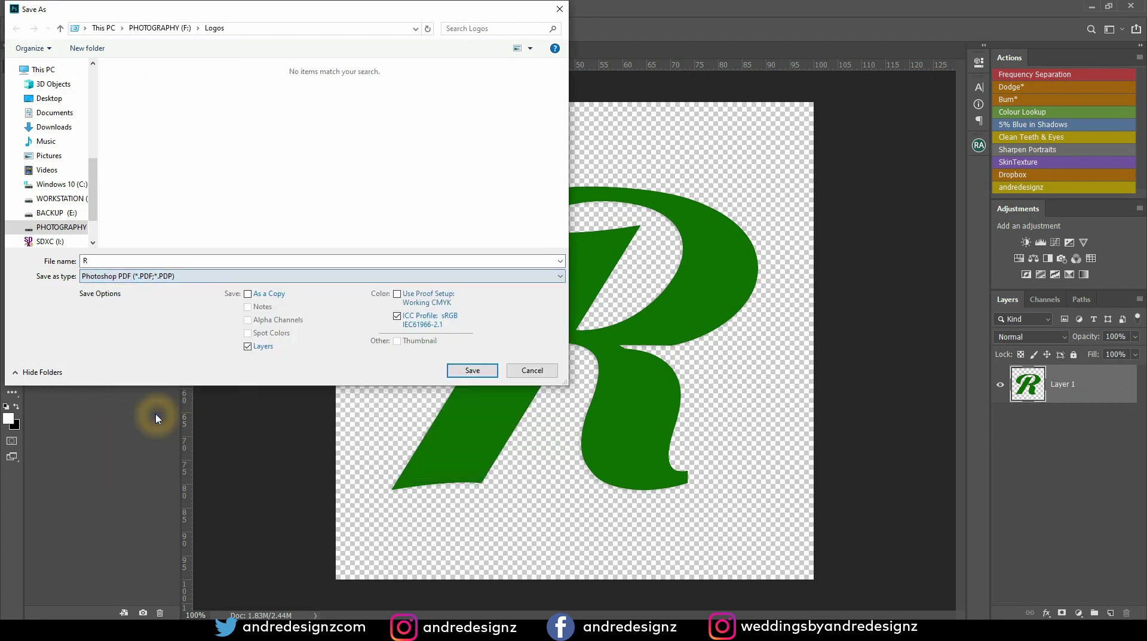
click(49, 99)
click(473, 371)
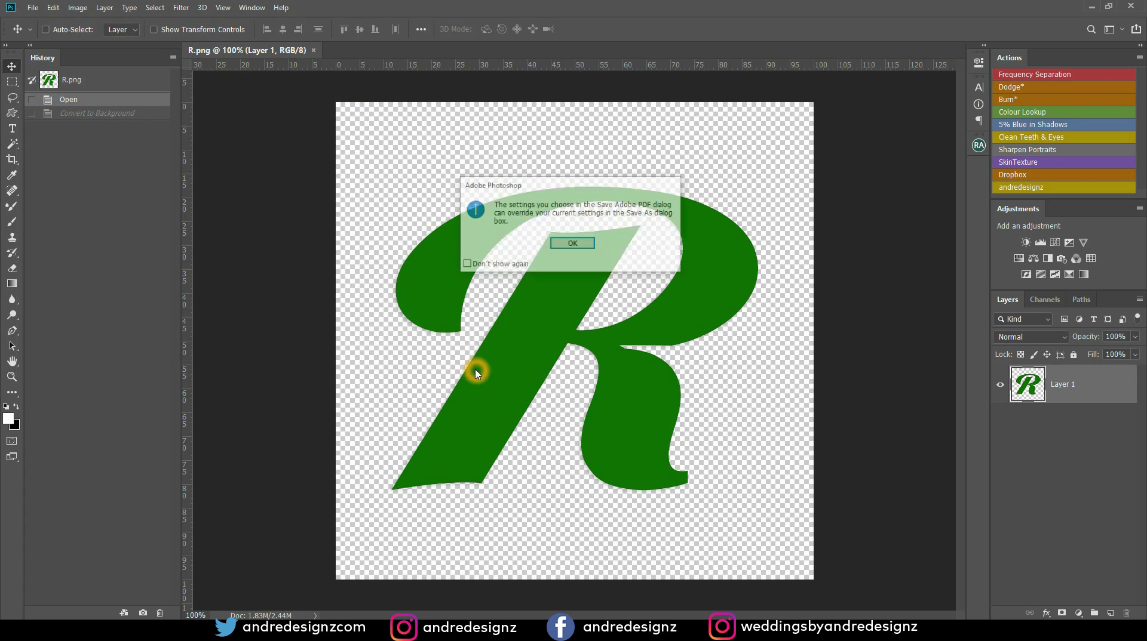
- In Security, enable a permissions password restricting printing and editing
click(583, 244)
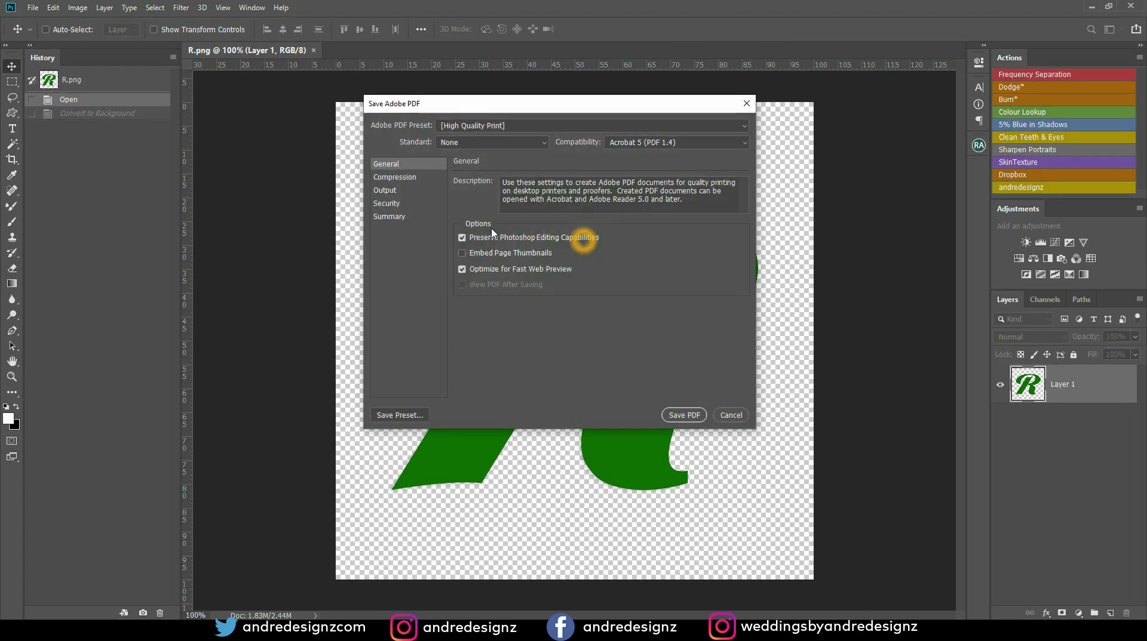
click(392, 205)
click(462, 262)
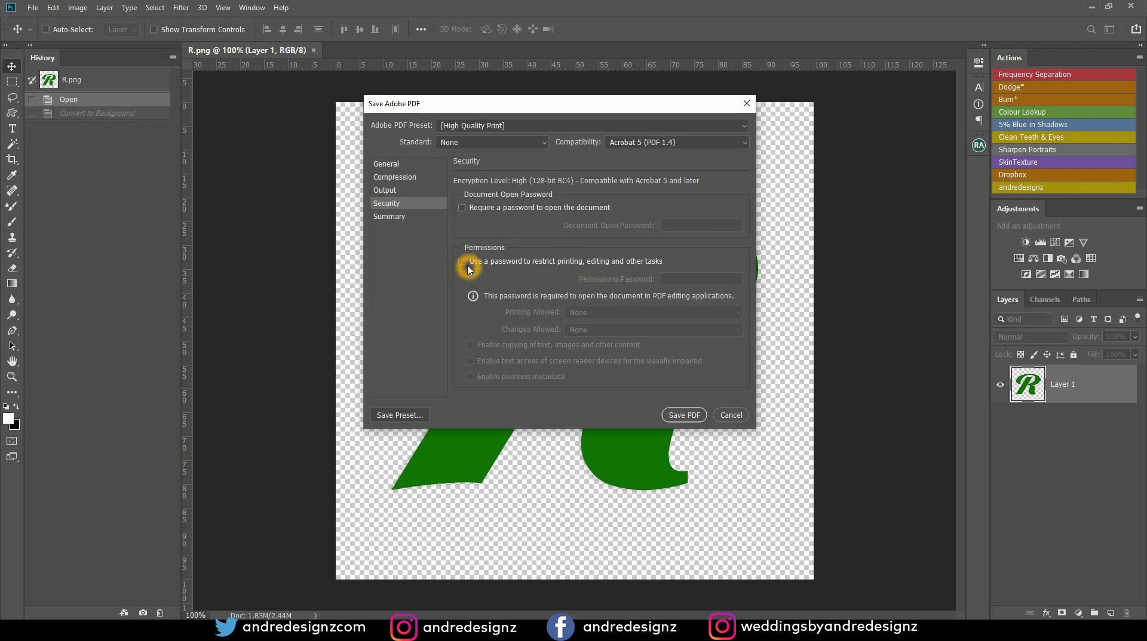
click(468, 266)
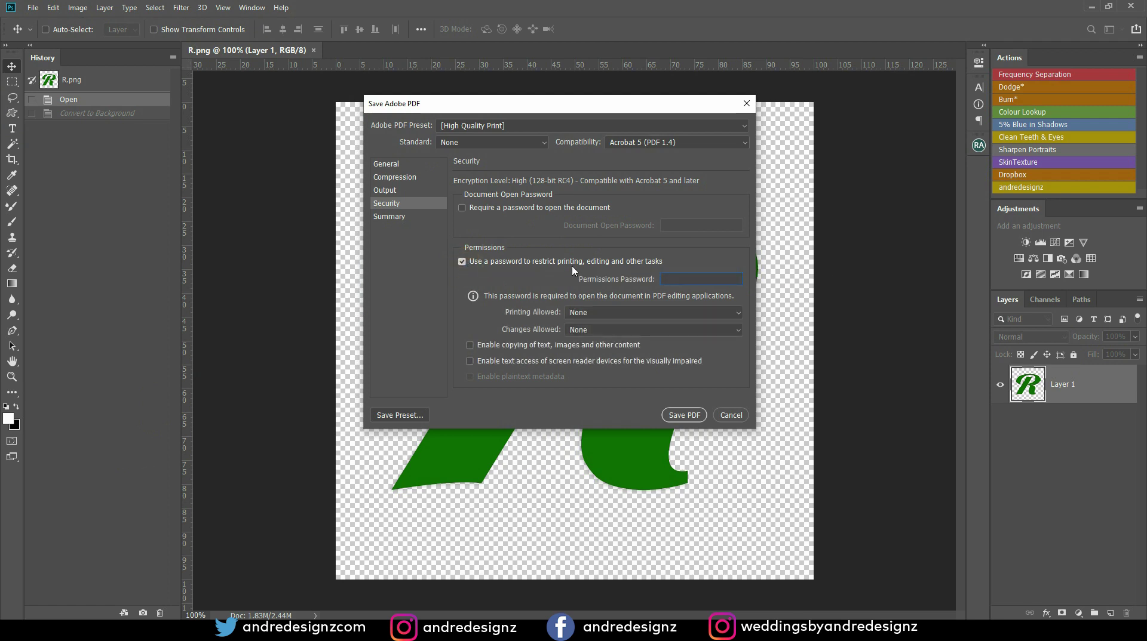
click(503, 270)
click(699, 280)
- Confirm the permissions password and finish saving R.pdf past the compatibility warning
click(688, 416)
click(560, 232)
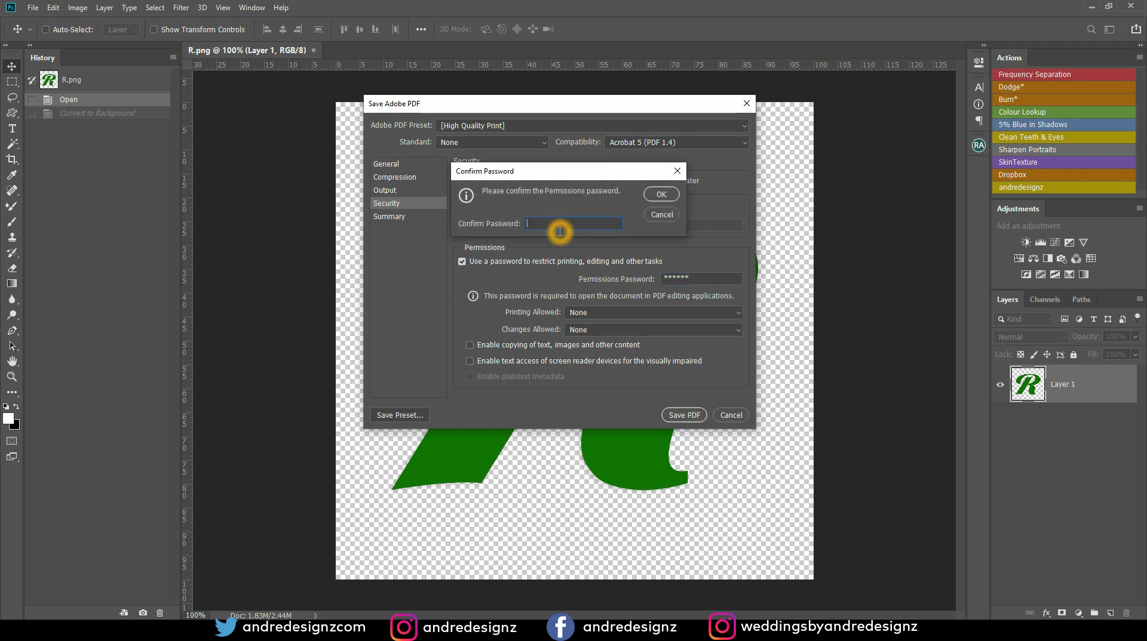
text(**)
click(659, 196)
click(593, 263)
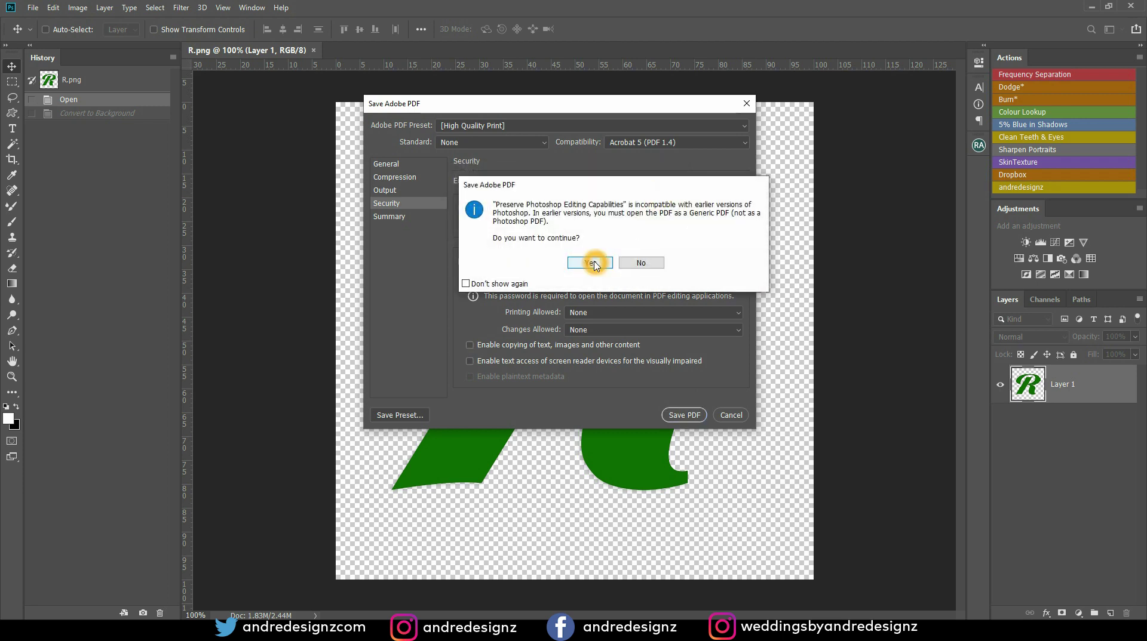
click(590, 263)
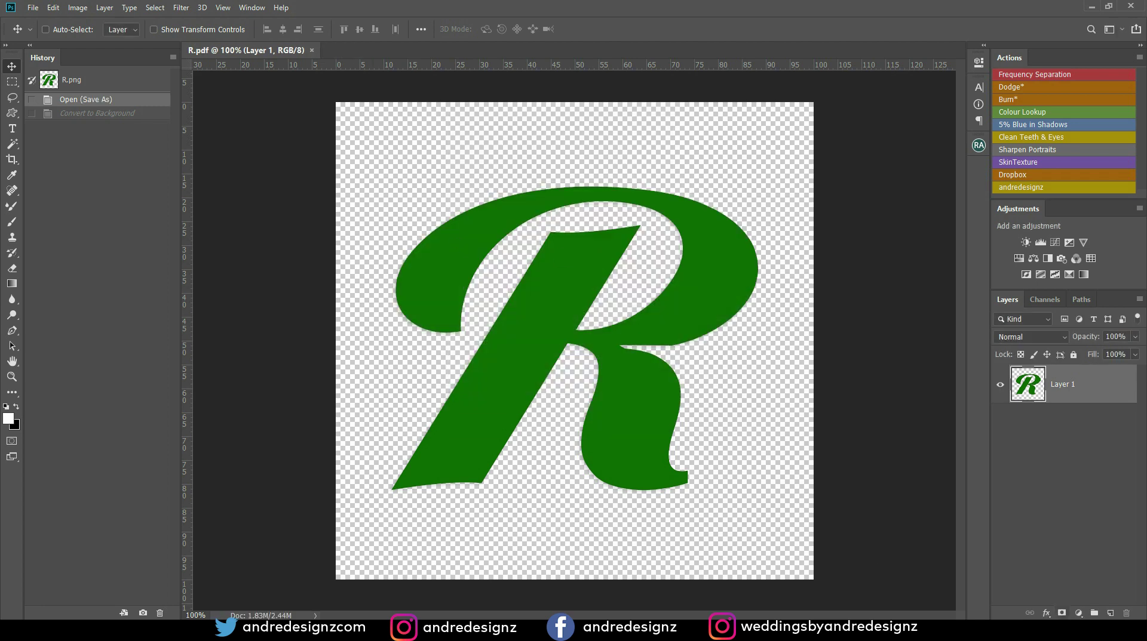
- Open the saved R.pdf from the quick-access list
right_click(1023, 384)
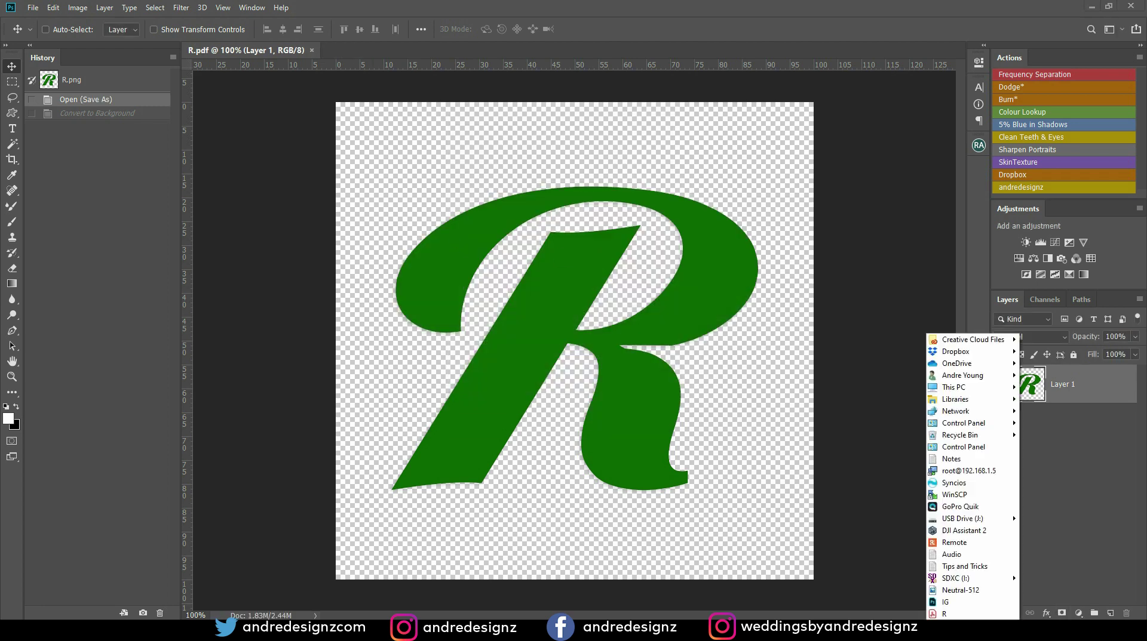
click(650, 337)
click(654, 328)
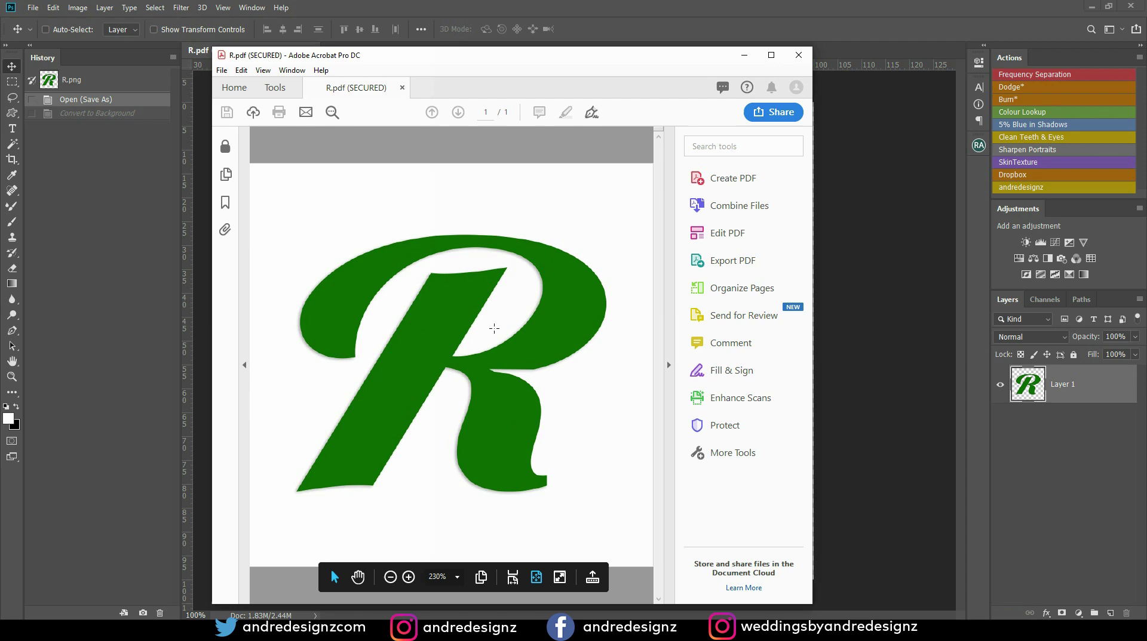
- Try printing and saving the secured R.pdf in Acrobat
click(494, 330)
click(508, 263)
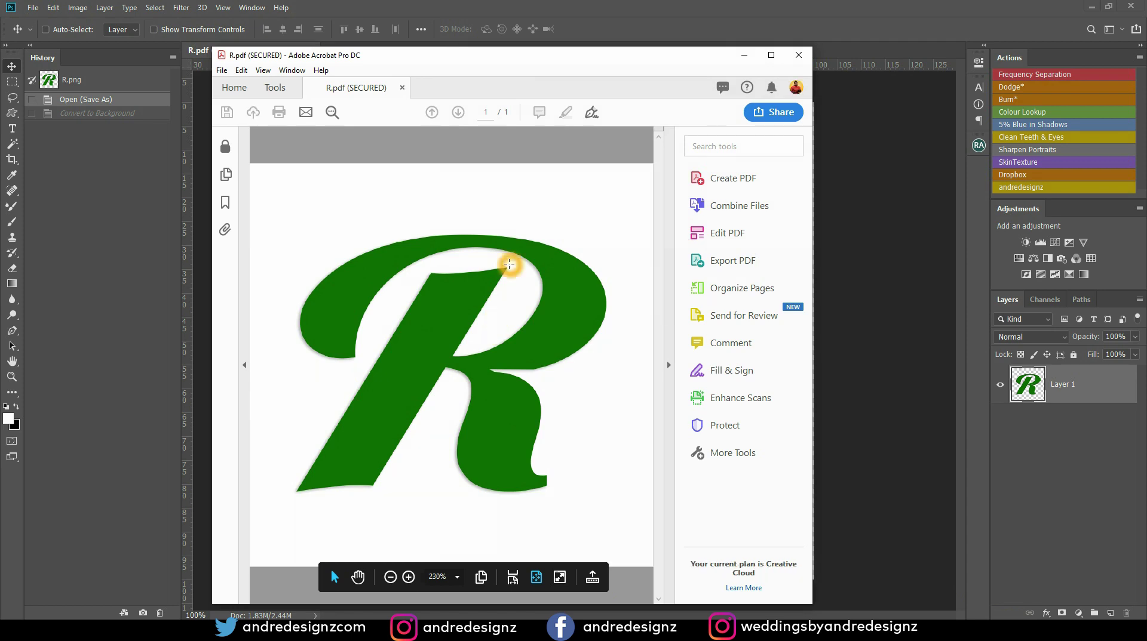
click(279, 112)
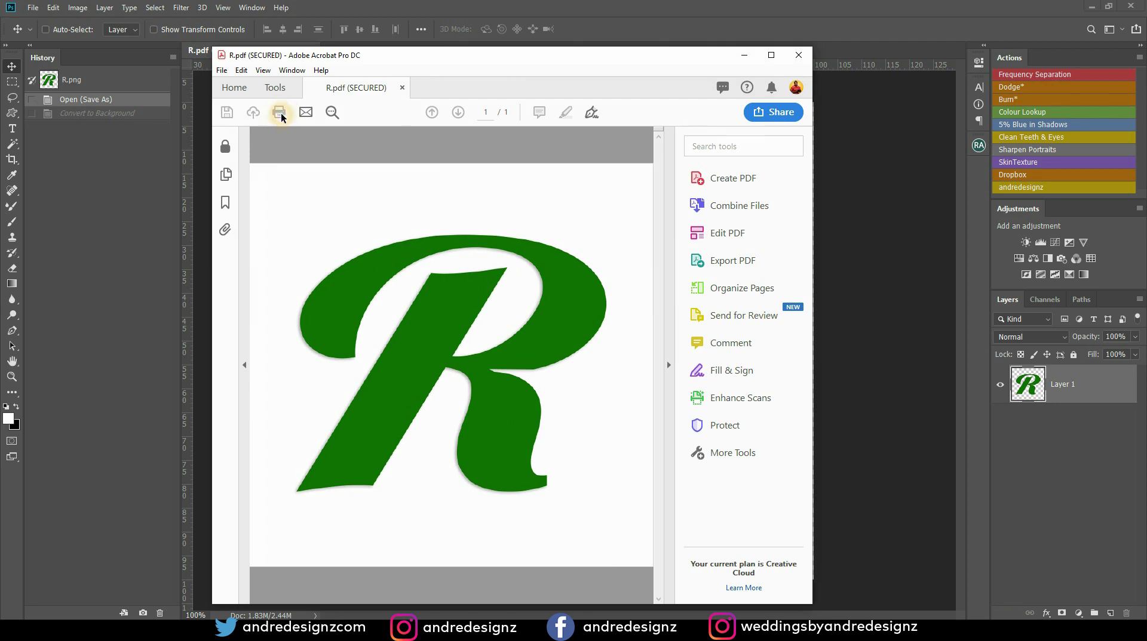
click(228, 113)
- Unlock Edit PDF with the permissions password, nudge the R image, and close without saving
click(741, 231)
click(535, 333)
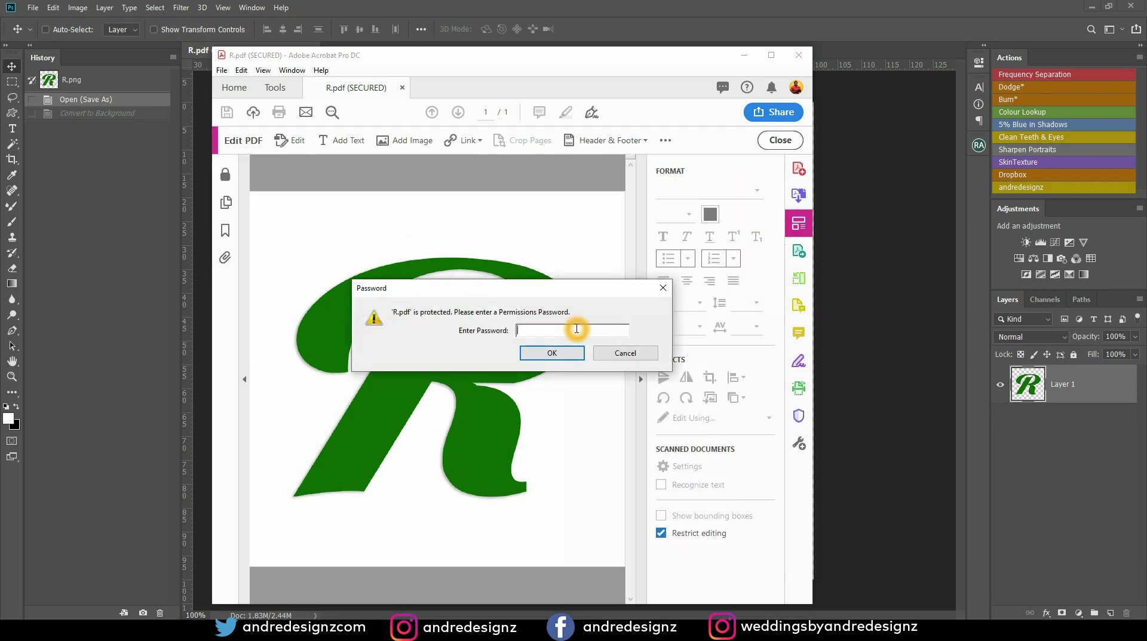
click(576, 352)
mouse_move(430, 315)
mouse_down()
mouse_move(430, 304)
mouse_move(389, 302)
mouse_move(433, 323)
mouse_up()
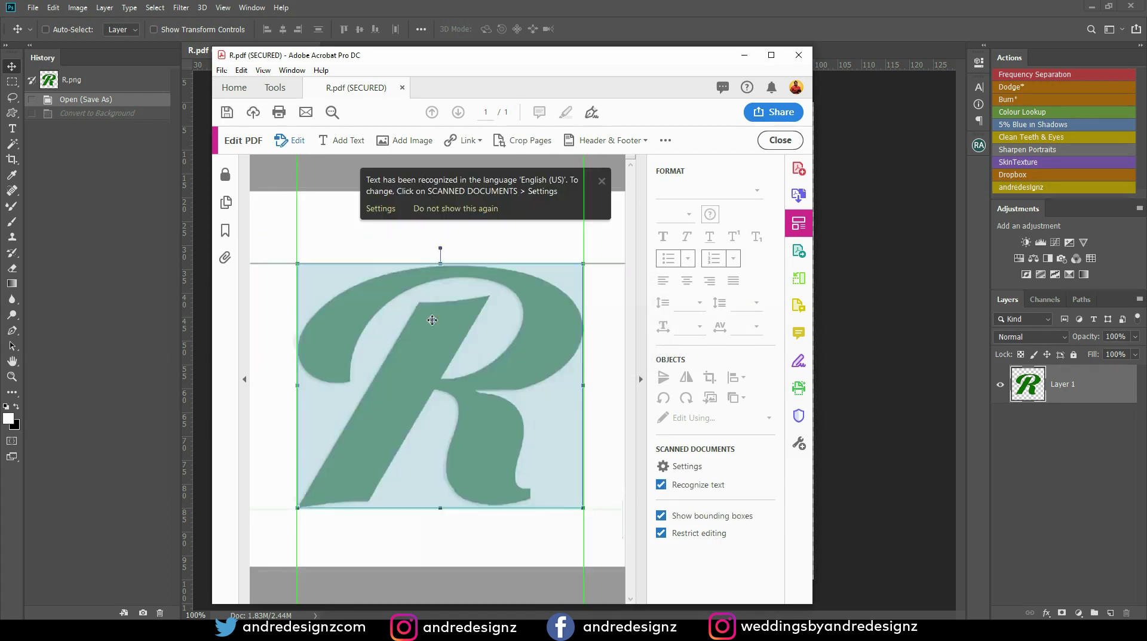
click(443, 217)
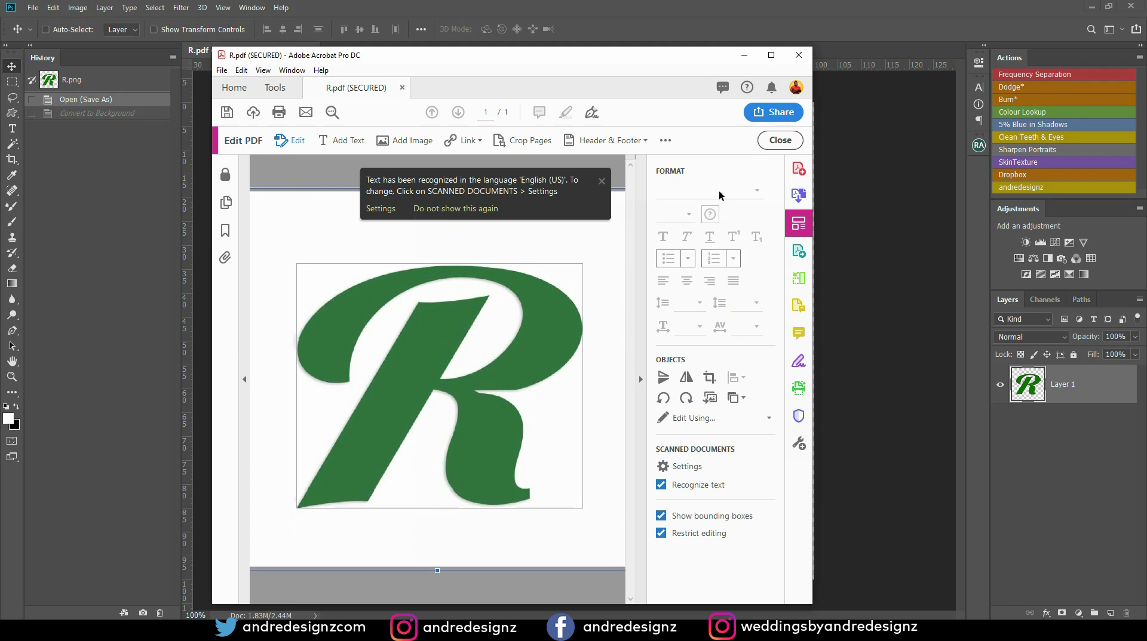
click(798, 55)
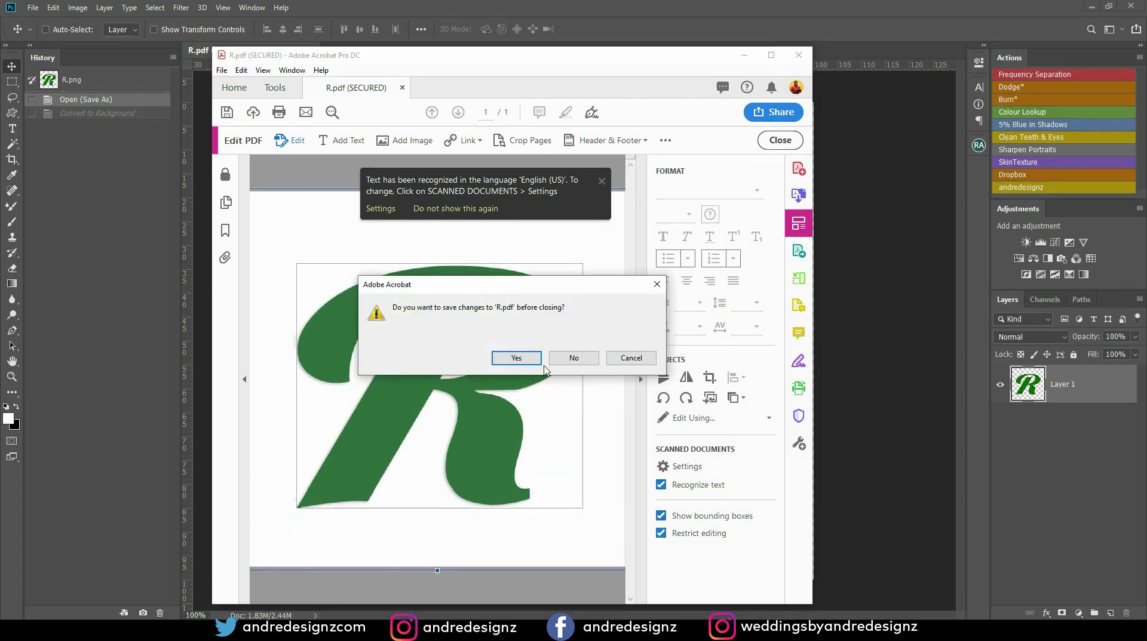
click(574, 358)
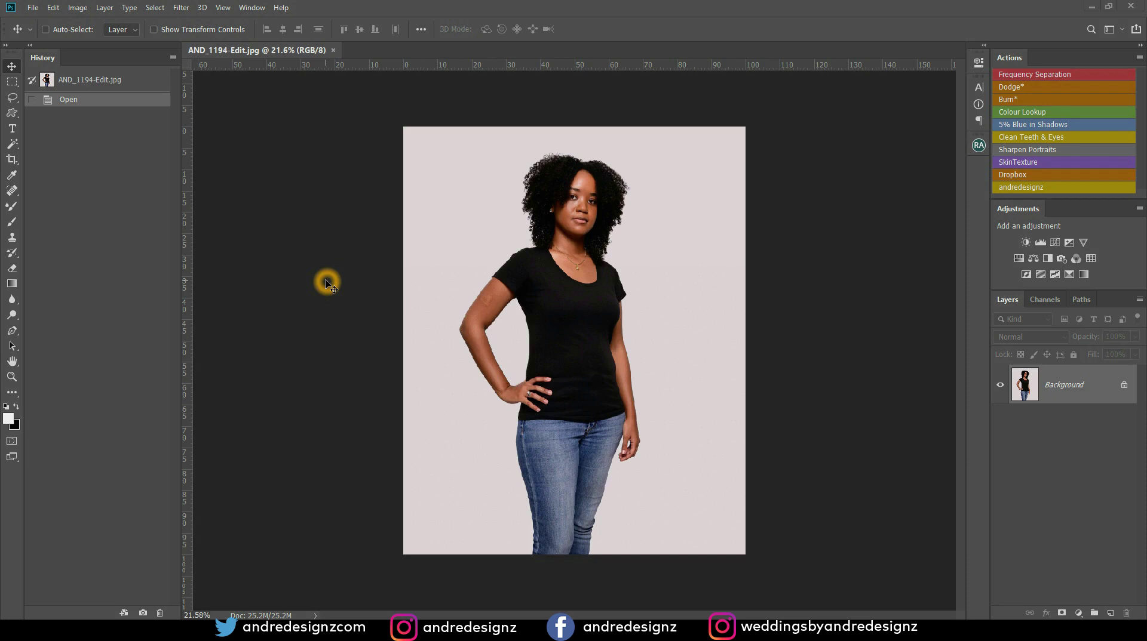
- Bring up the AND_1194-Edit.jpg portrait and zoom in and out on it with the scroll wheel
scroll(615, 266, up, 2)
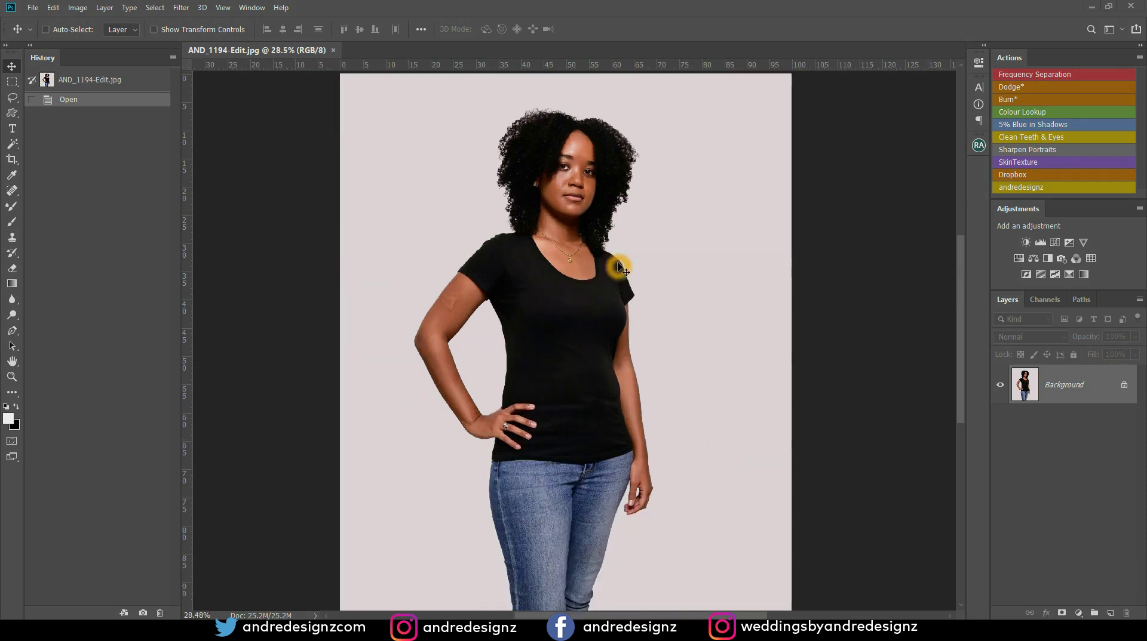
scroll(619, 264, down, 1)
scroll(576, 231, down, 1)
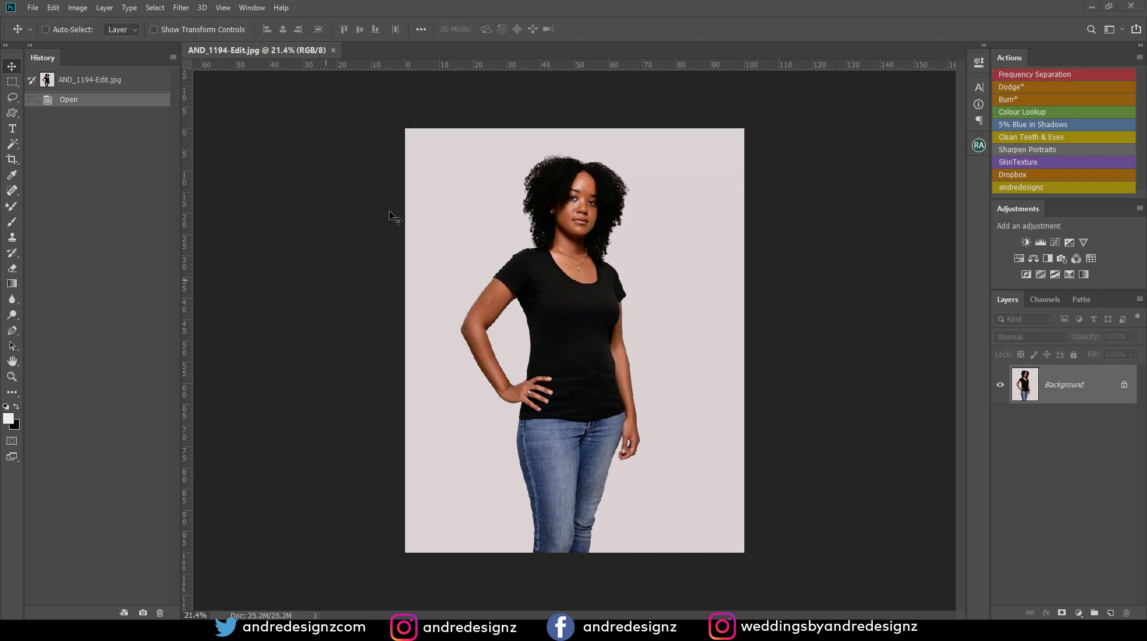
click(554, 246)
scroll(491, 297, up, 3)
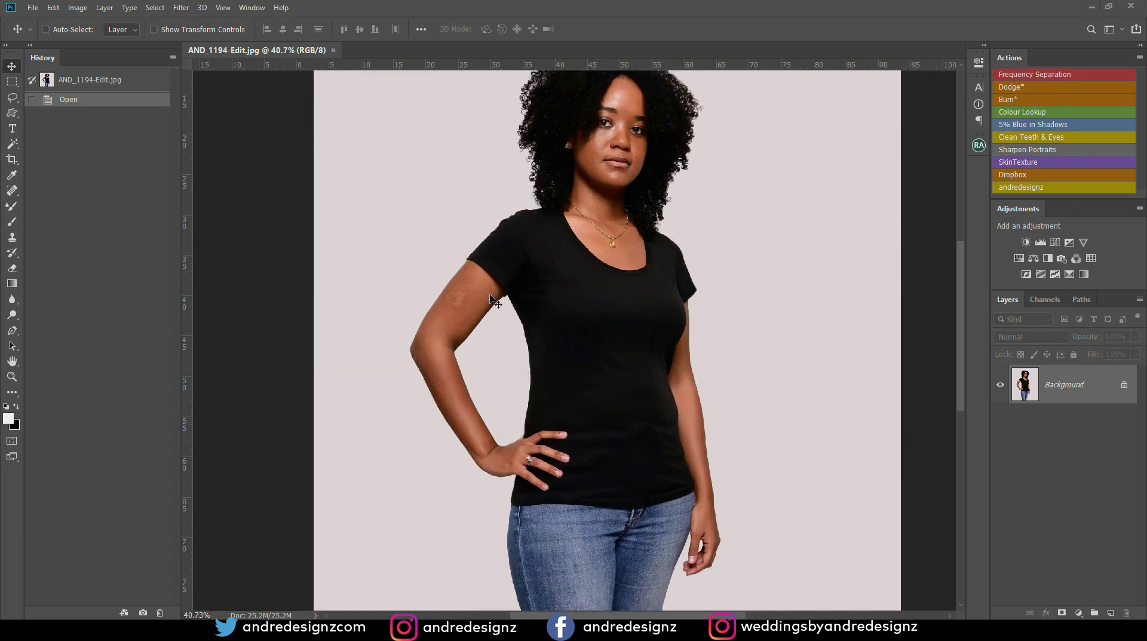
scroll(665, 297, down, 5)
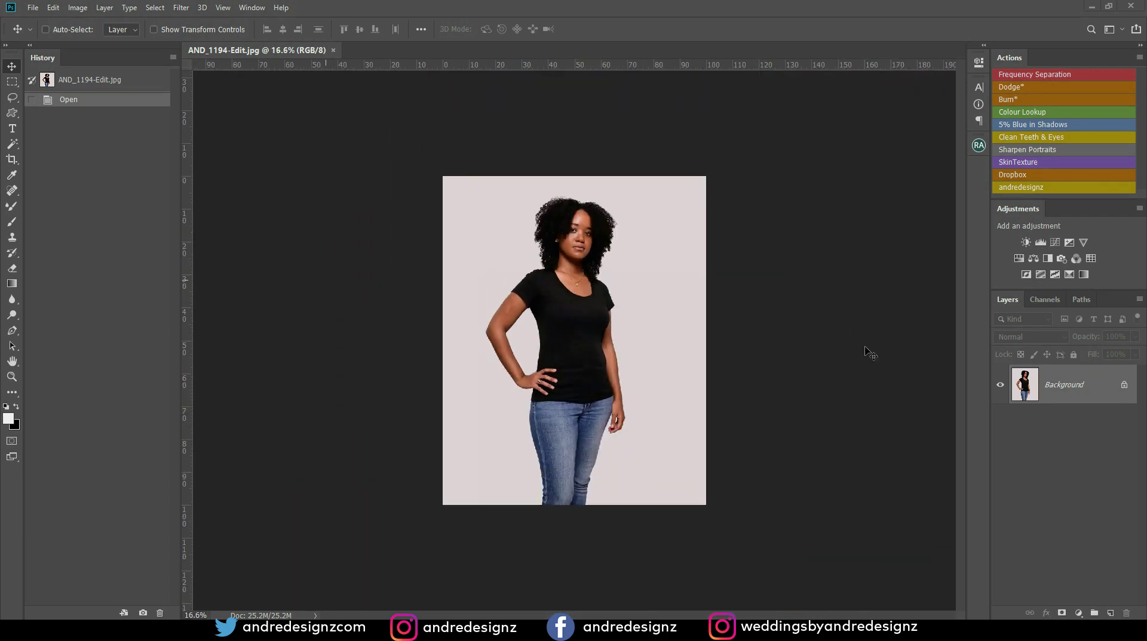
click(843, 334)
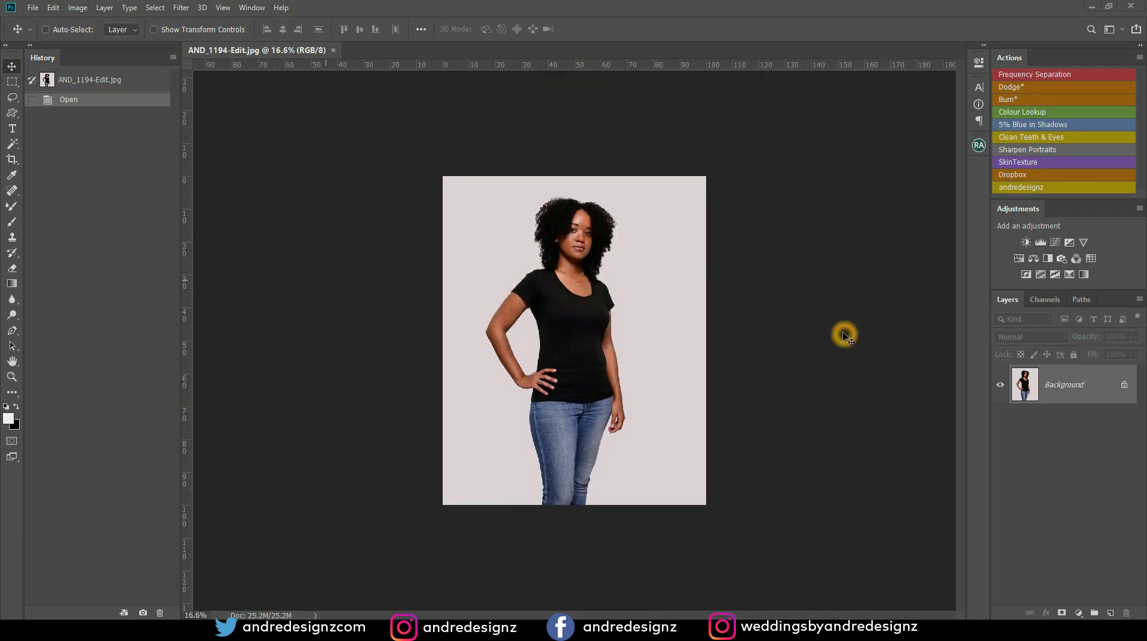
click(249, 8)
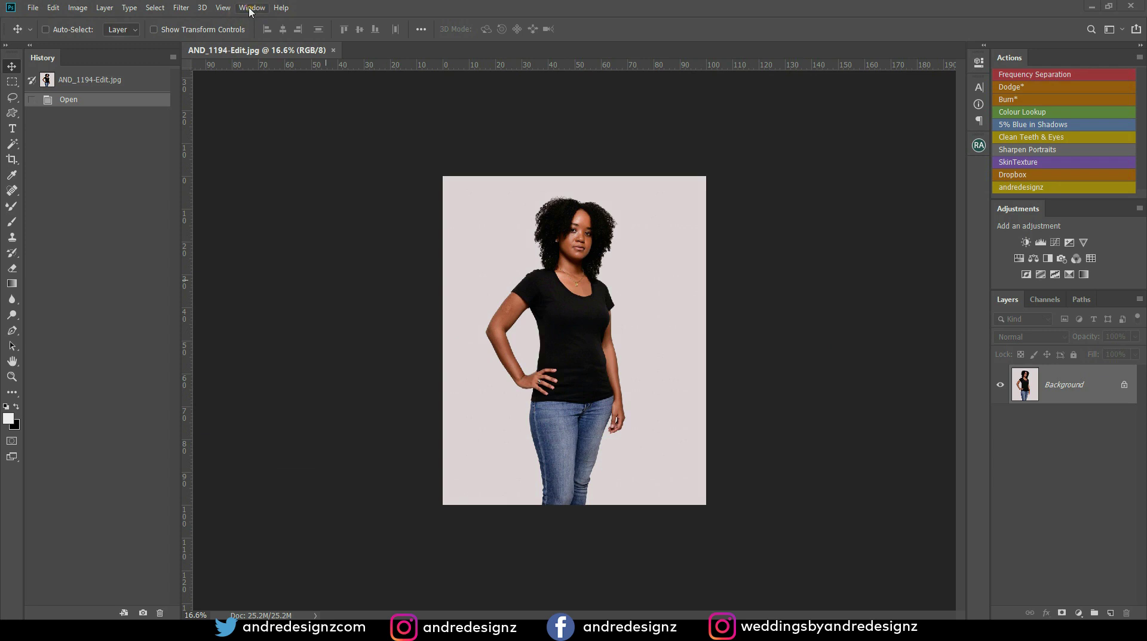
- Create a second window of AND_1194-Edit.jpg with Arrange > New Window
click(269, 23)
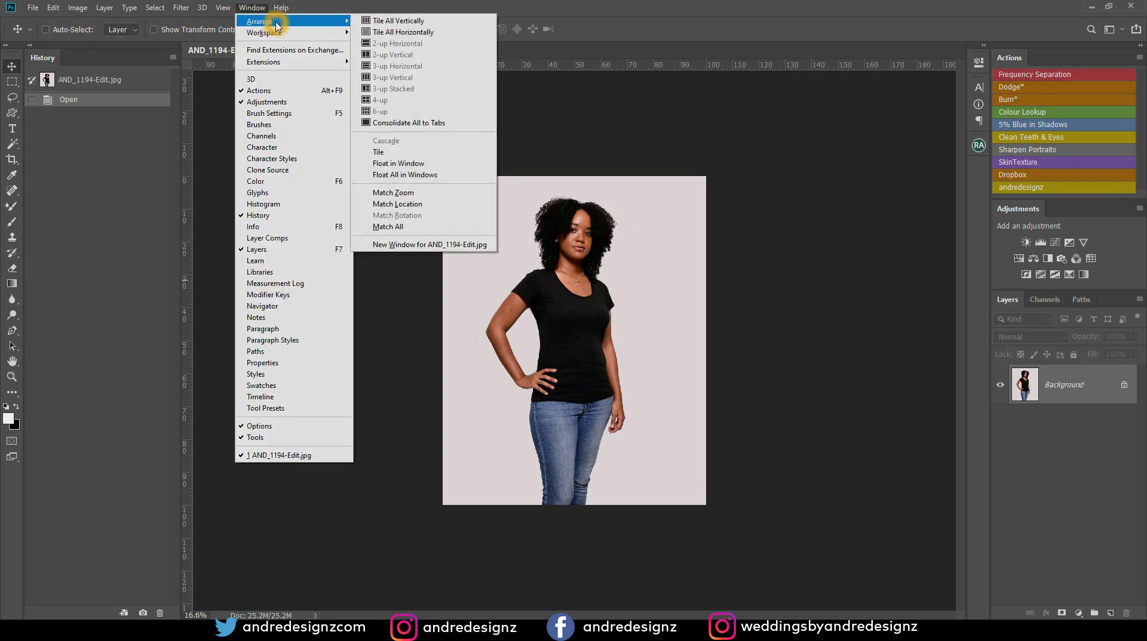
click(409, 246)
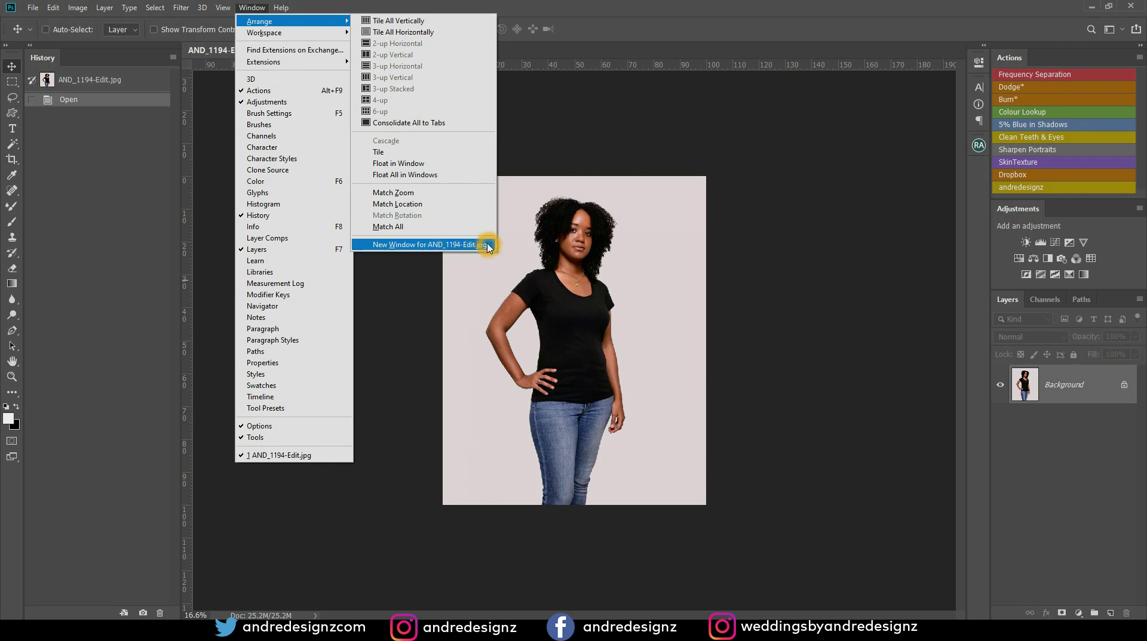
click(469, 246)
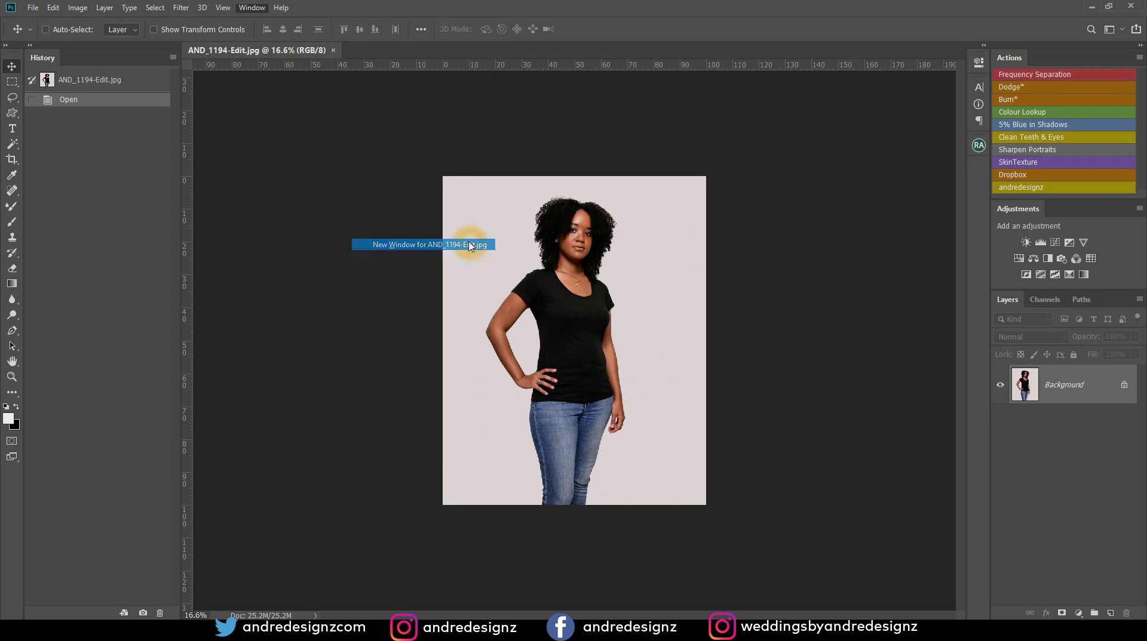
- Switch between the two portrait tabs, viewing the new one at 25%, then return to the original
click(352, 50)
click(303, 50)
key(ctrl+Tab)
key(ctrl+Tab)
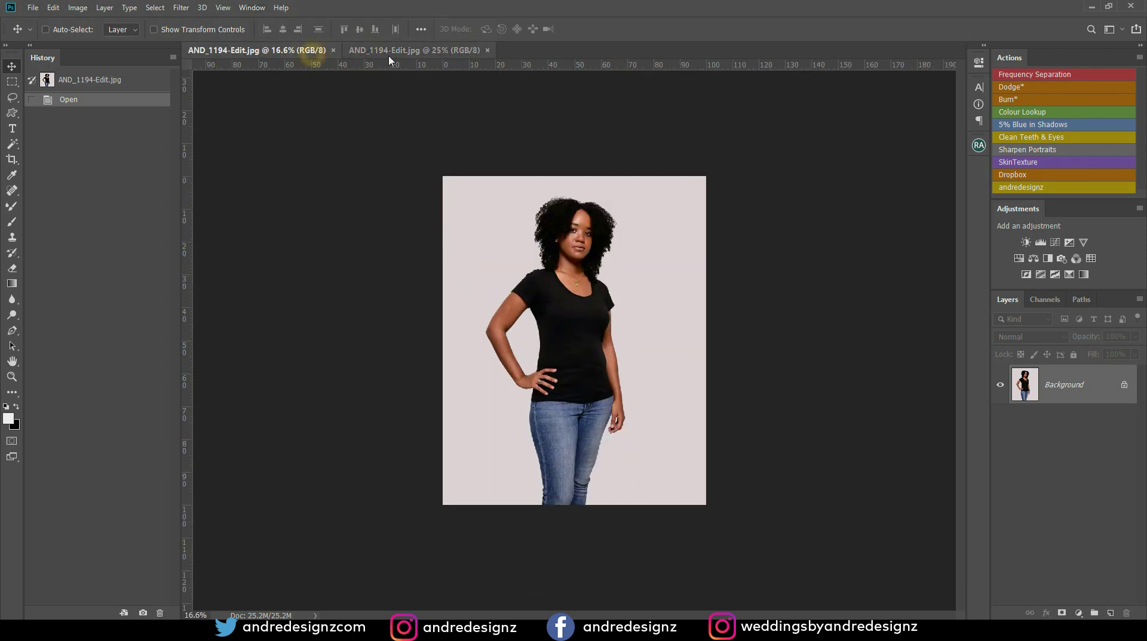
click(412, 50)
click(293, 50)
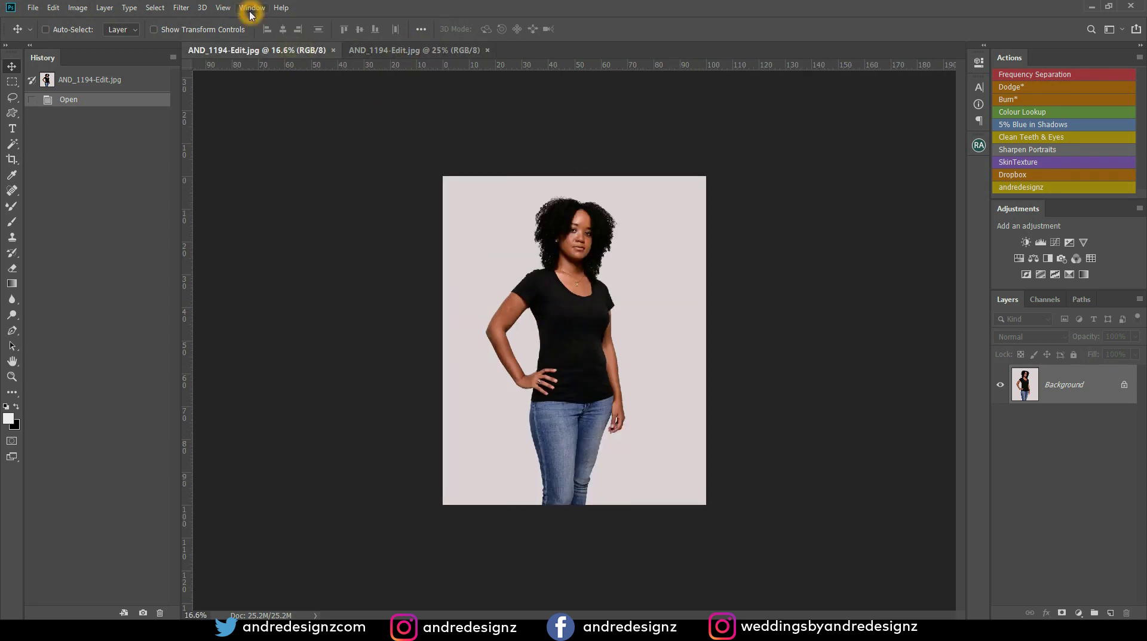
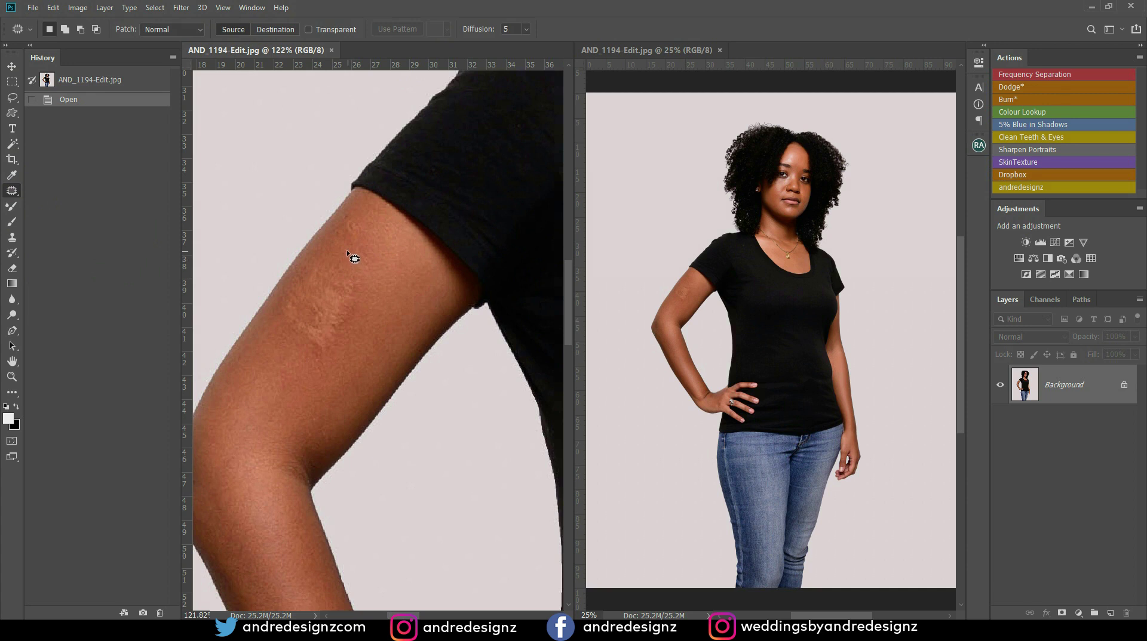
- Patch one upper-arm stretch mark, zoom in, and undo a poor patch attempt
mouse_move(384, 244)
mouse_down()
mouse_move(356, 217)
mouse_move(388, 271)
mouse_up()
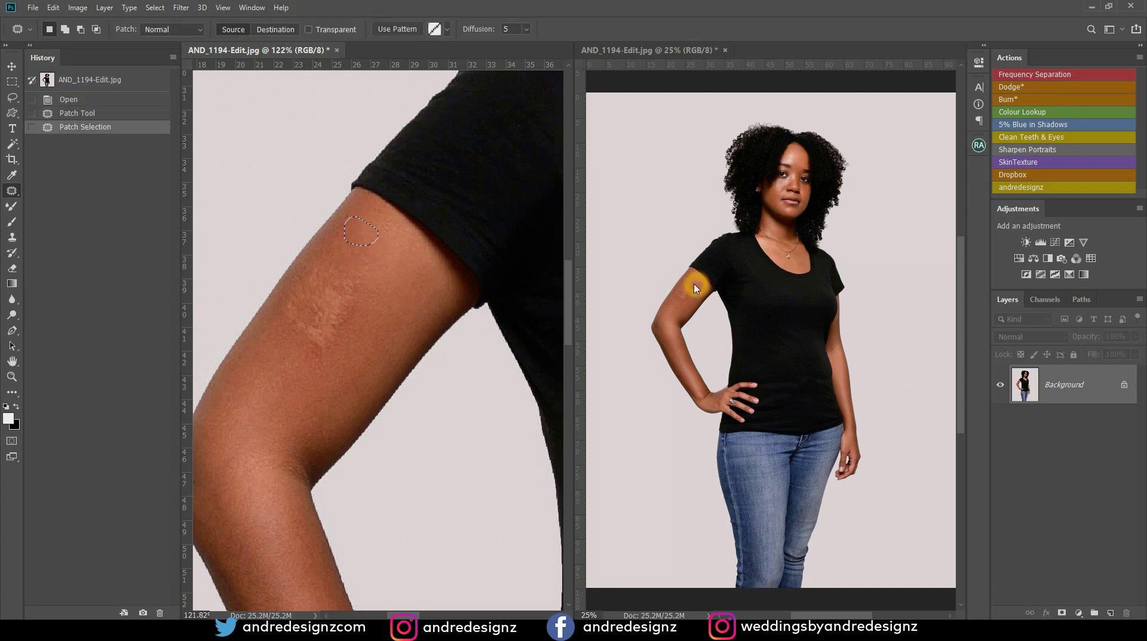
key(ctrl+plus)
scroll(463, 323, down, 2)
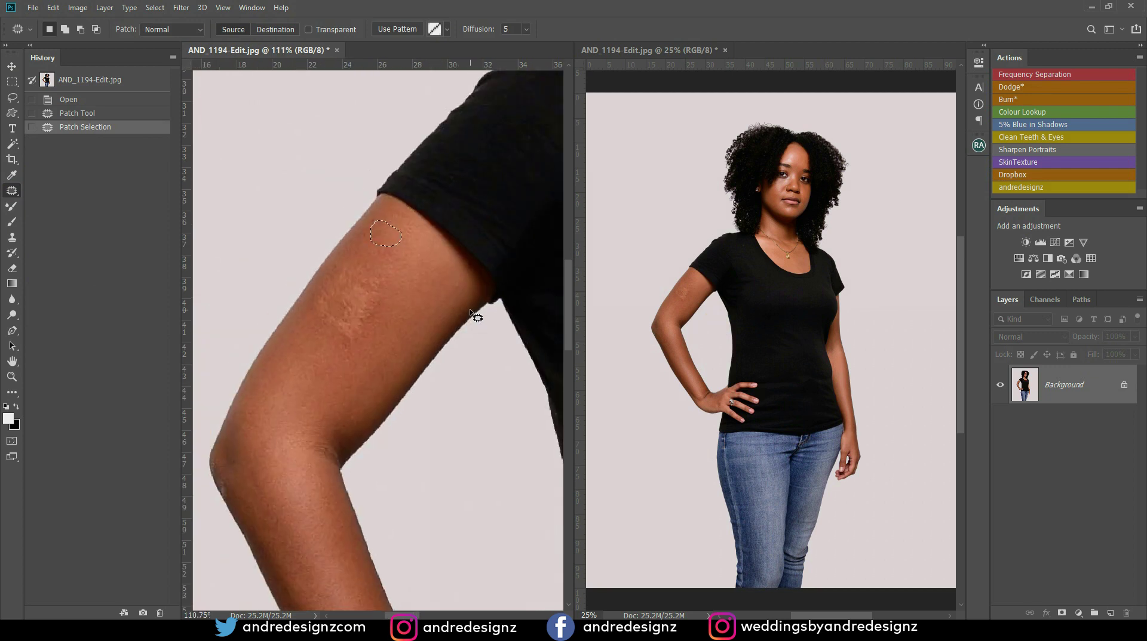
mouse_move(358, 252)
mouse_down()
mouse_move(327, 263)
mouse_move(309, 303)
mouse_up()
mouse_move(374, 354)
mouse_down()
mouse_move(402, 315)
mouse_move(358, 252)
mouse_up()
drag(367, 329, 325, 410)
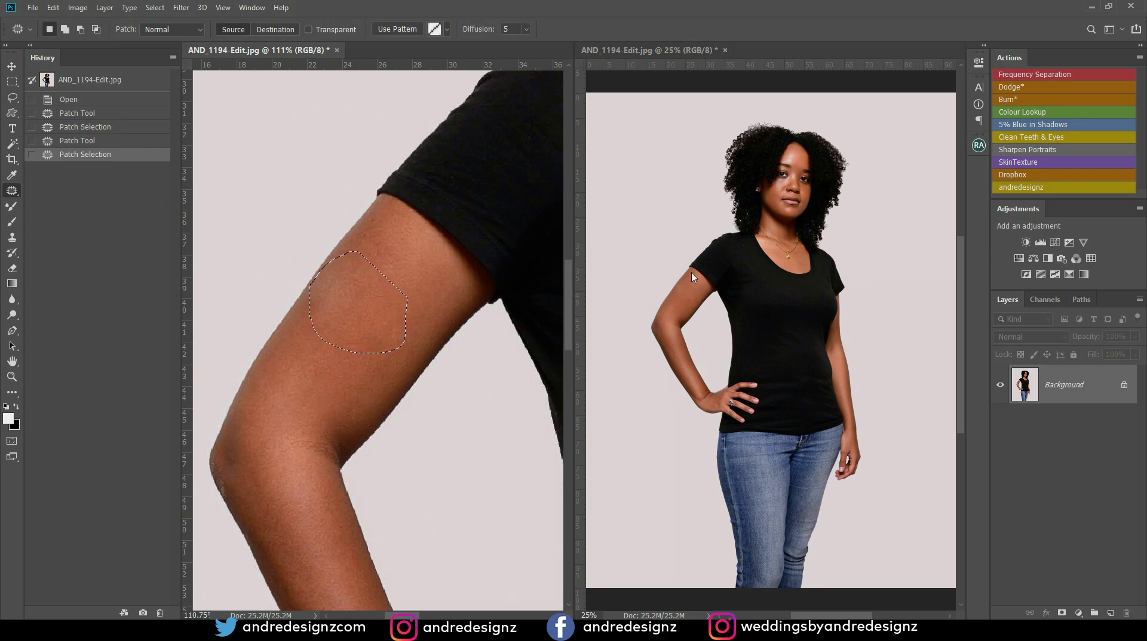
key(ctrl+z)
key(ctrl+d)
- Patch a larger cluster of marks and one more mark with skin from lower on the arm
mouse_move(387, 261)
mouse_down()
mouse_move(342, 298)
mouse_move(358, 347)
mouse_move(323, 384)
mouse_up()
key(ctrl+d)
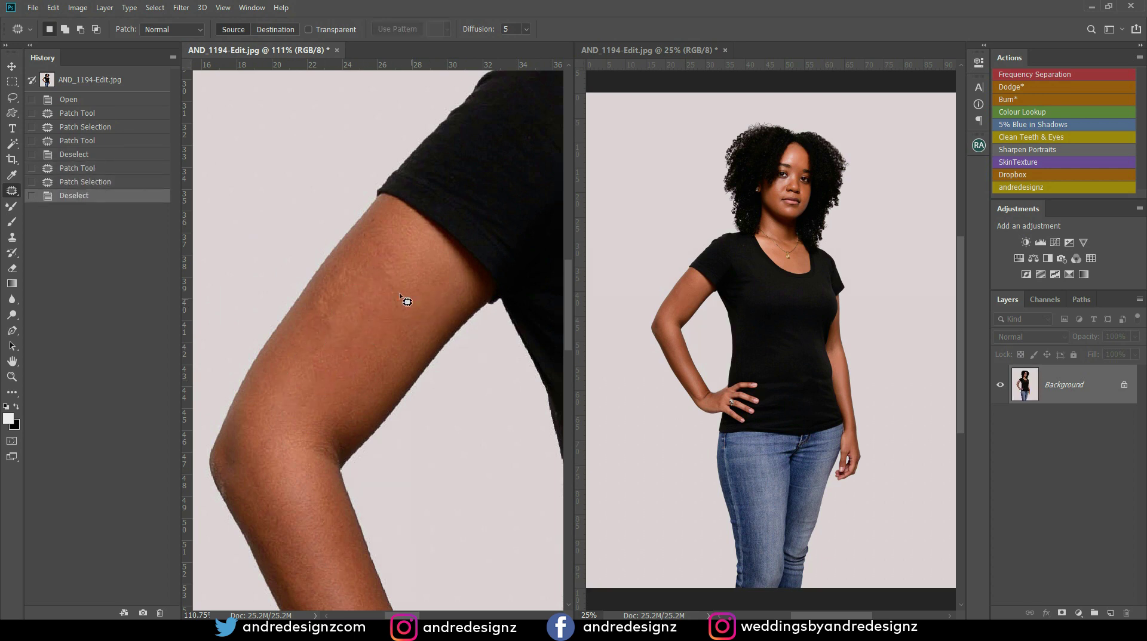
mouse_move(317, 326)
mouse_down()
mouse_move(360, 299)
mouse_move(353, 263)
mouse_up()
drag(353, 287, 346, 379)
key(ctrl+d)
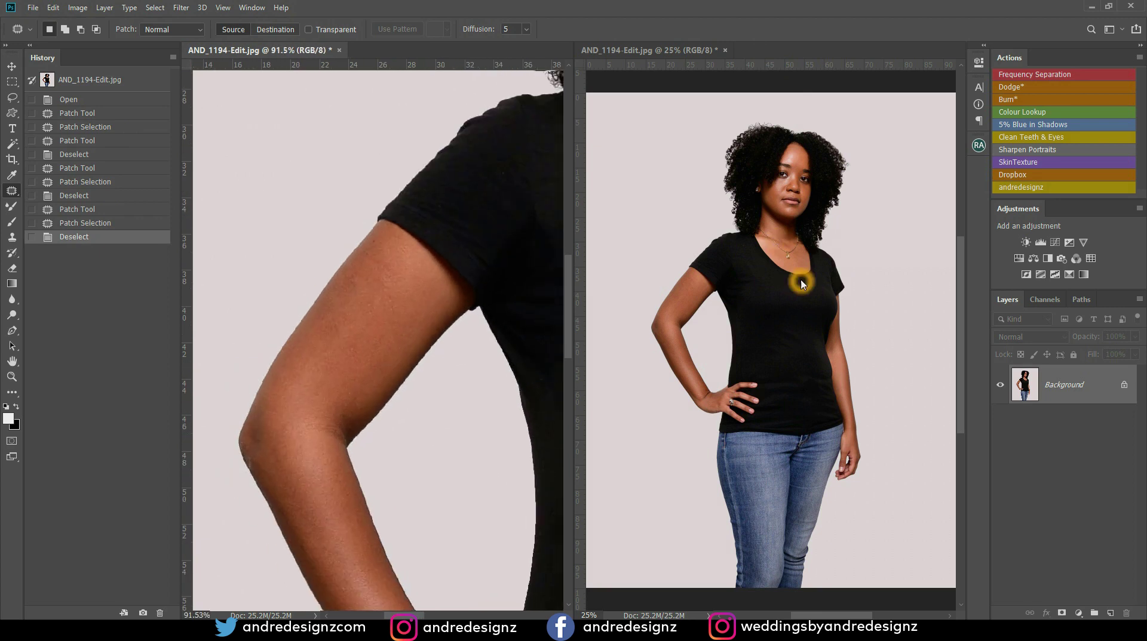
- Reposition the view on the upper arm and show the portrait in a single window
scroll(374, 334, up, 5)
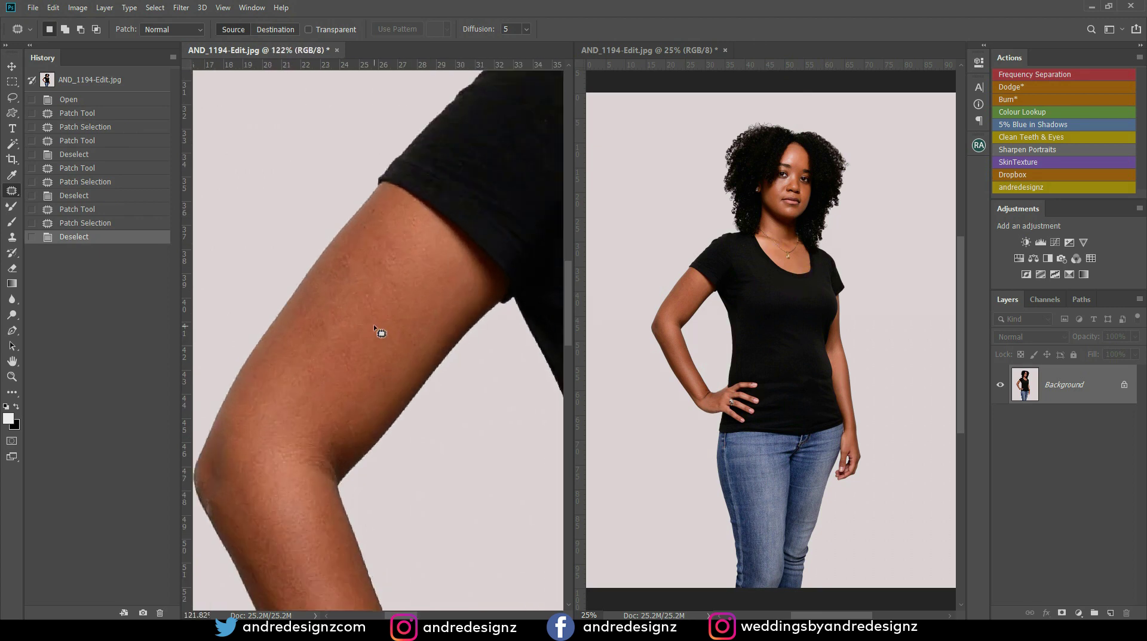
scroll(372, 304, down, 2)
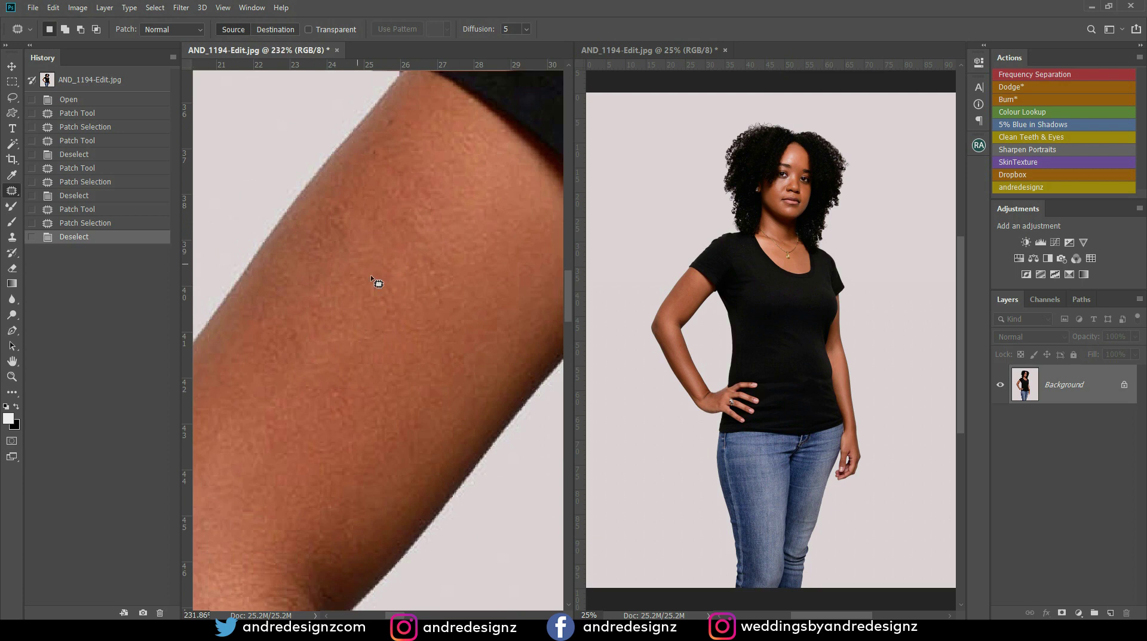
scroll(422, 269, down, 8)
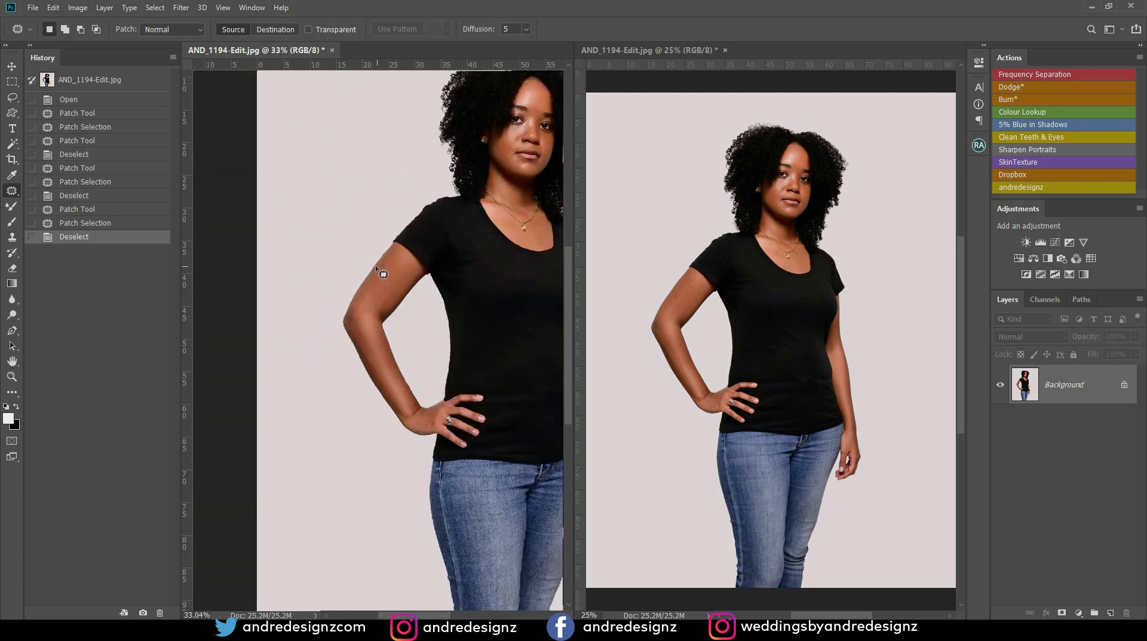
click(384, 263)
click(492, 191)
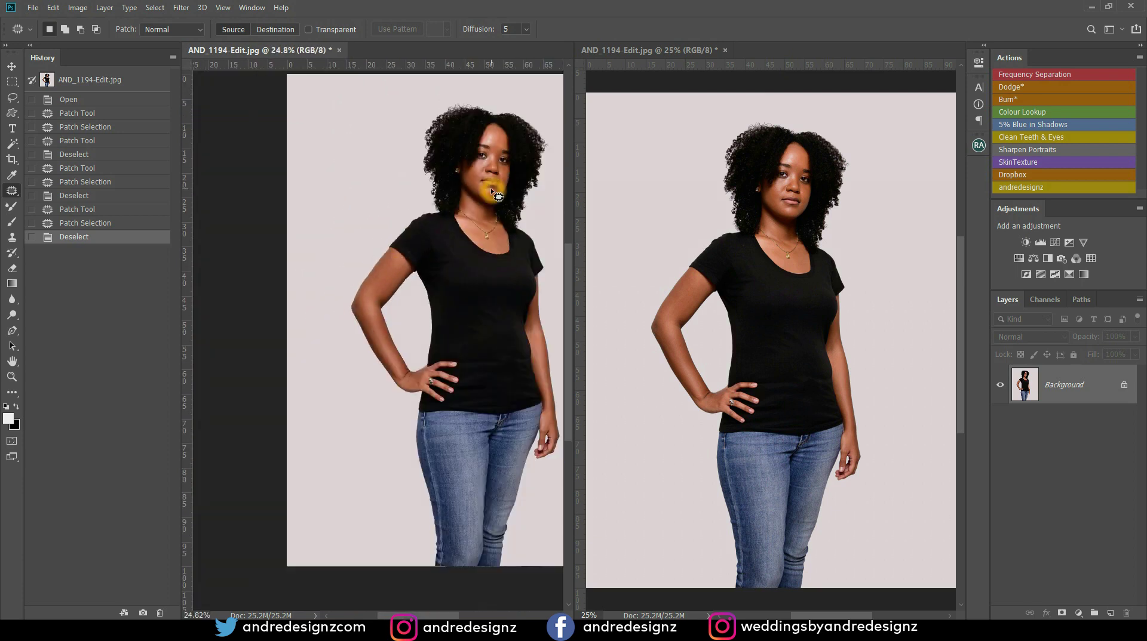
click(384, 276)
scroll(378, 263, up, 2)
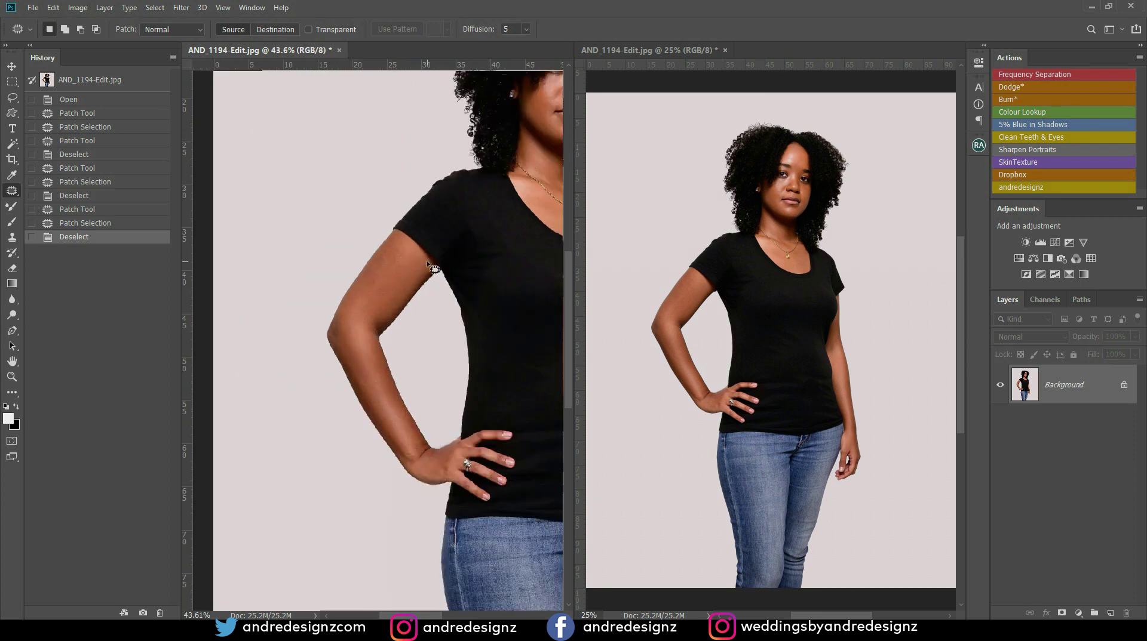
scroll(433, 269, up, 4)
click(405, 245)
click(753, 280)
- Patch two marks near the shoulder with nearby skin, deselecting after each
mouse_move(287, 226)
mouse_down()
mouse_move(307, 247)
mouse_move(282, 239)
mouse_move(321, 267)
mouse_up()
key(ctrl+d)
mouse_move(297, 181)
mouse_down()
mouse_move(282, 205)
mouse_move(307, 205)
mouse_move(327, 255)
mouse_move(320, 238)
mouse_up()
key(ctrl+d)
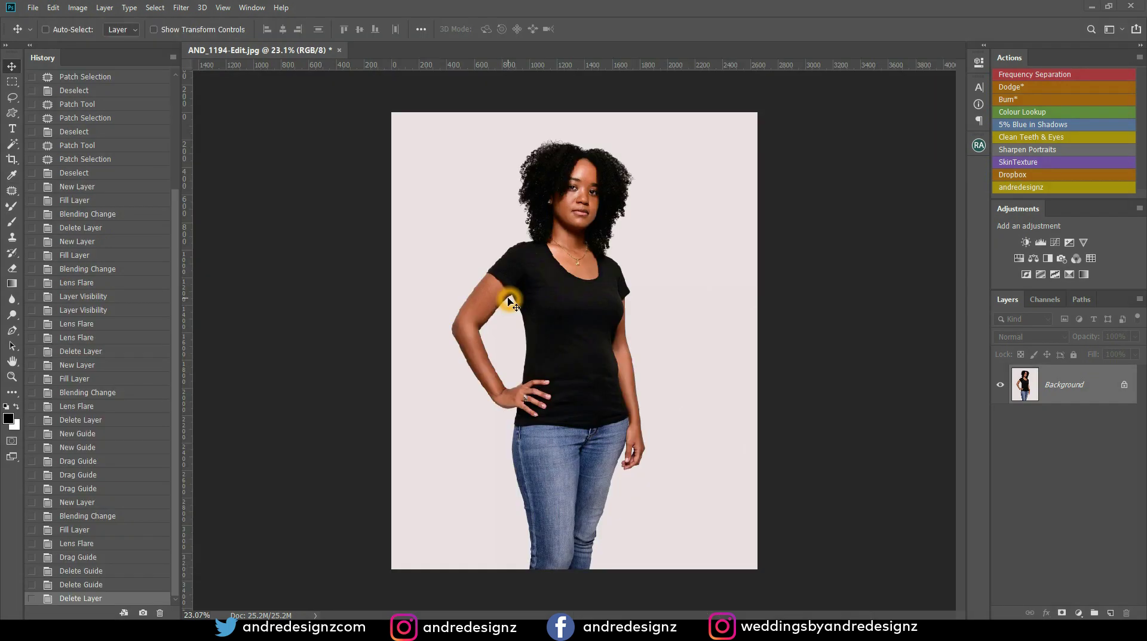
- Zoom in on the torso and the necklace pendant
drag(509, 301, 618, 214)
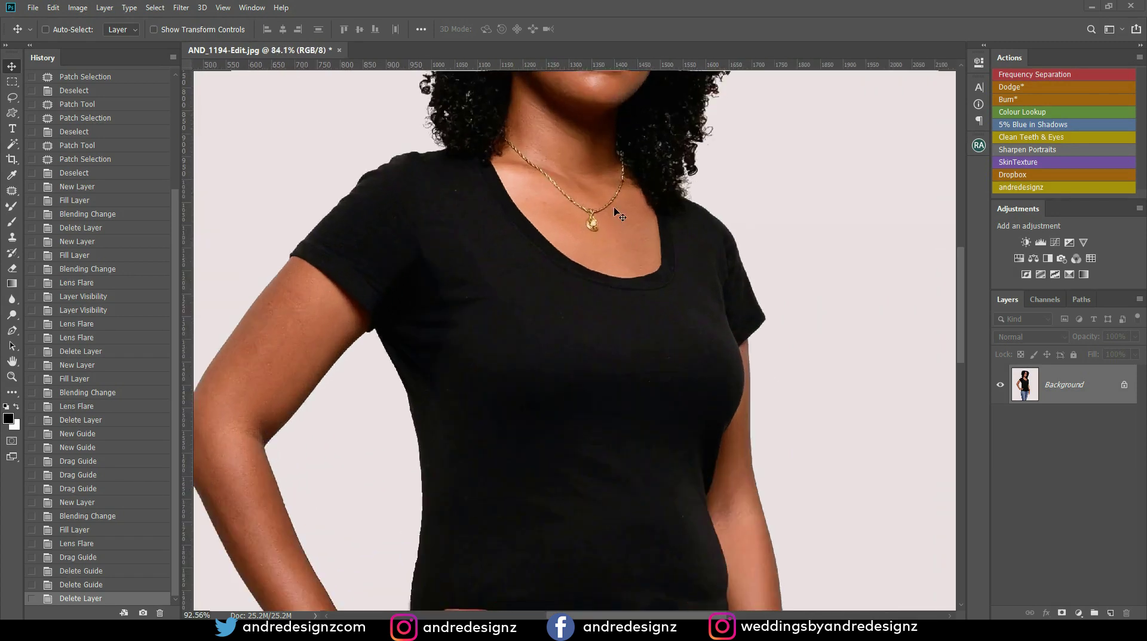
scroll(618, 213, up, 2)
drag(430, 375, 412, 507)
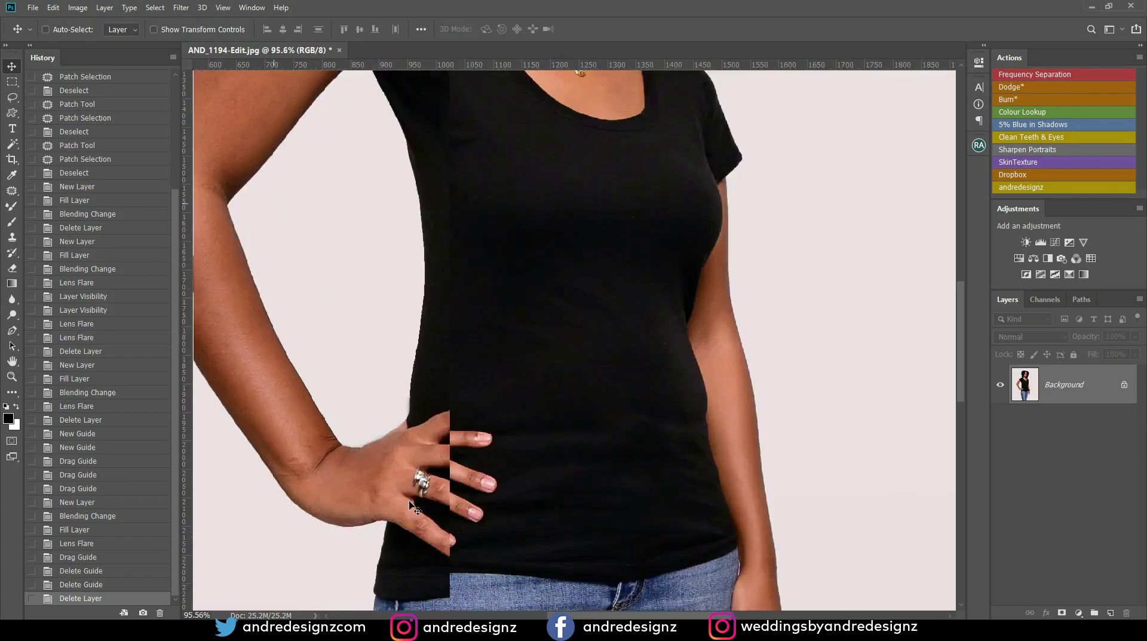
scroll(411, 506, up, 2)
scroll(541, 357, down, 6)
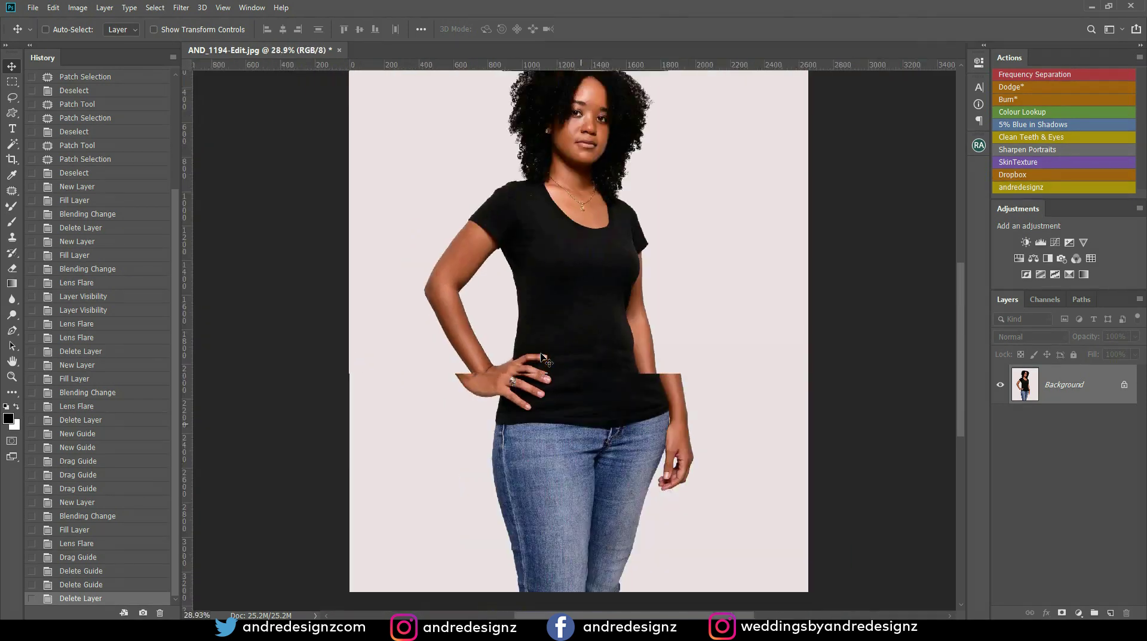
scroll(547, 130, up, 5)
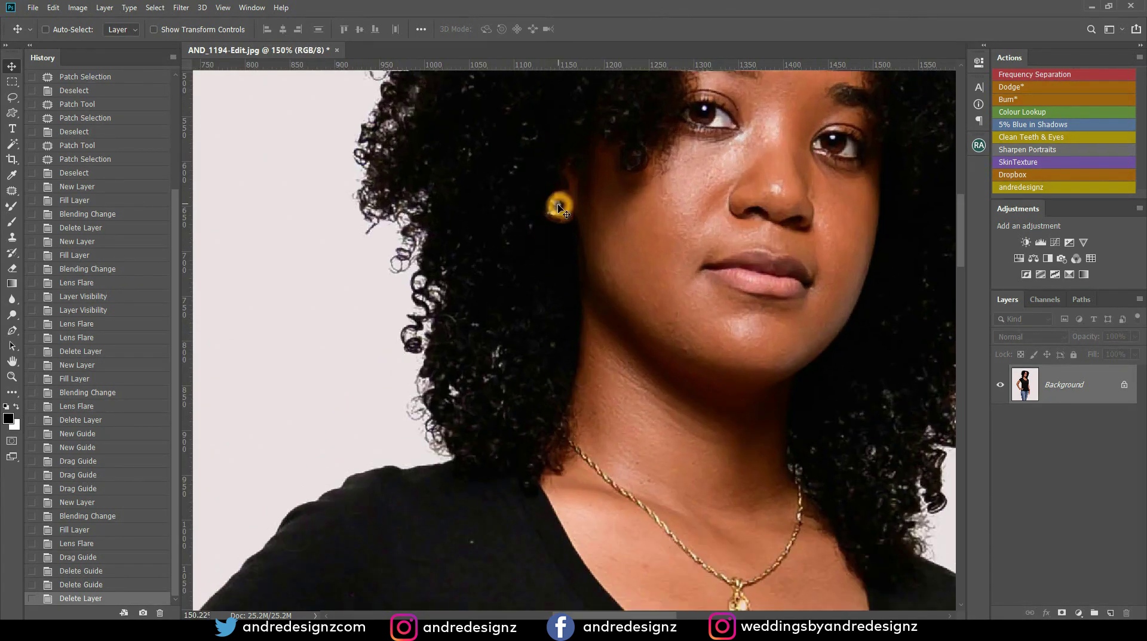
scroll(558, 206, down, 4)
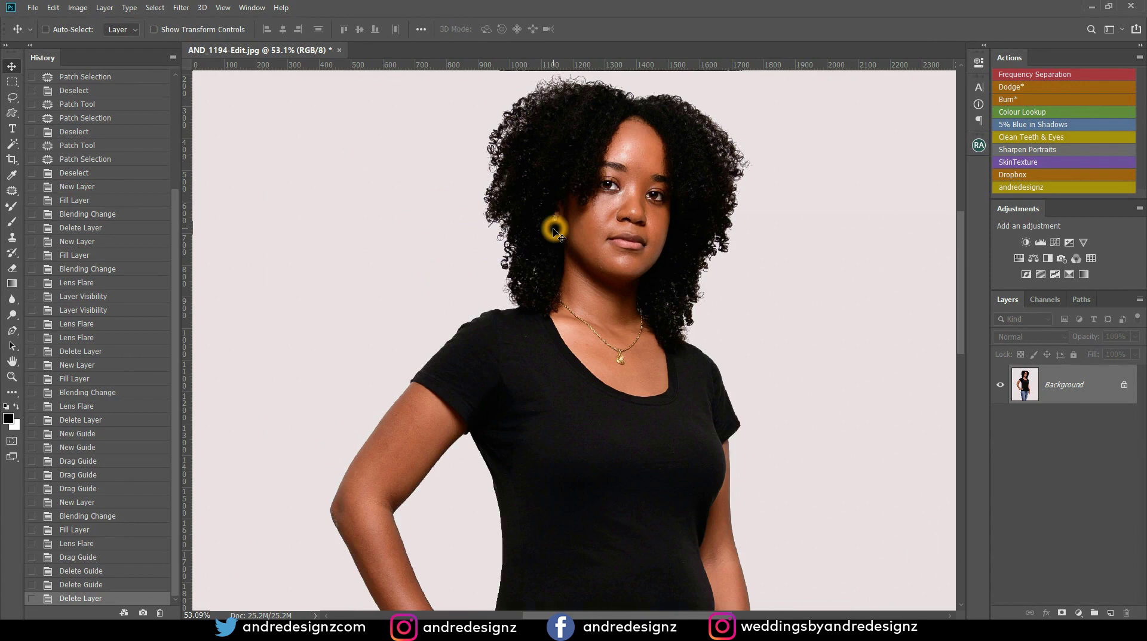
scroll(624, 353, up, 6)
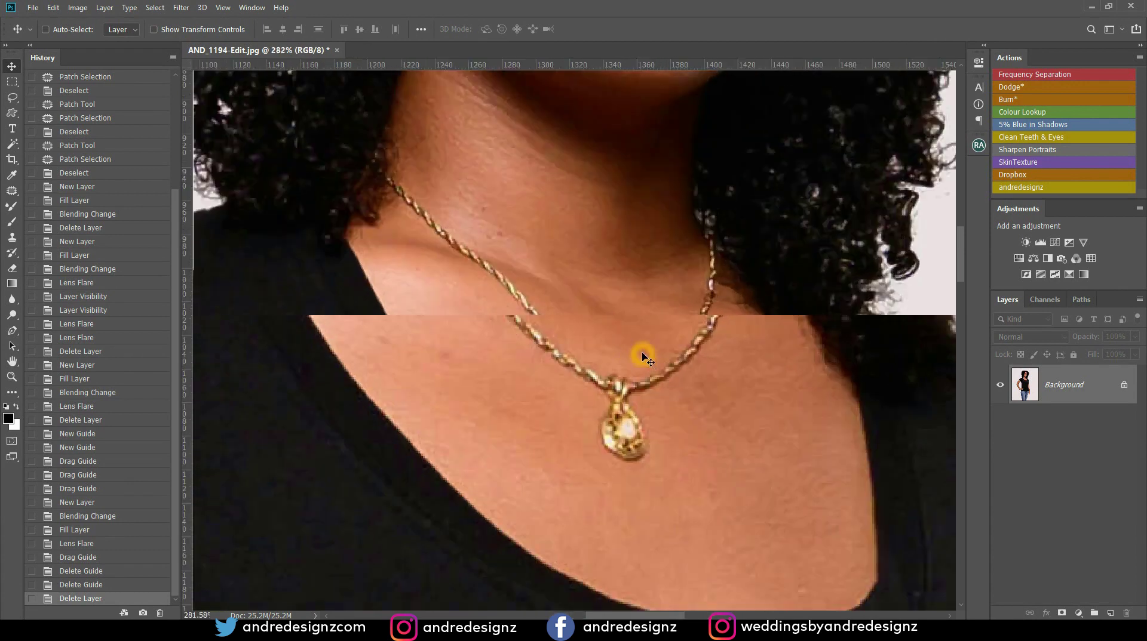
- Show the rulers and duplicate the Background layer as Background copy
key(ctrl+r)
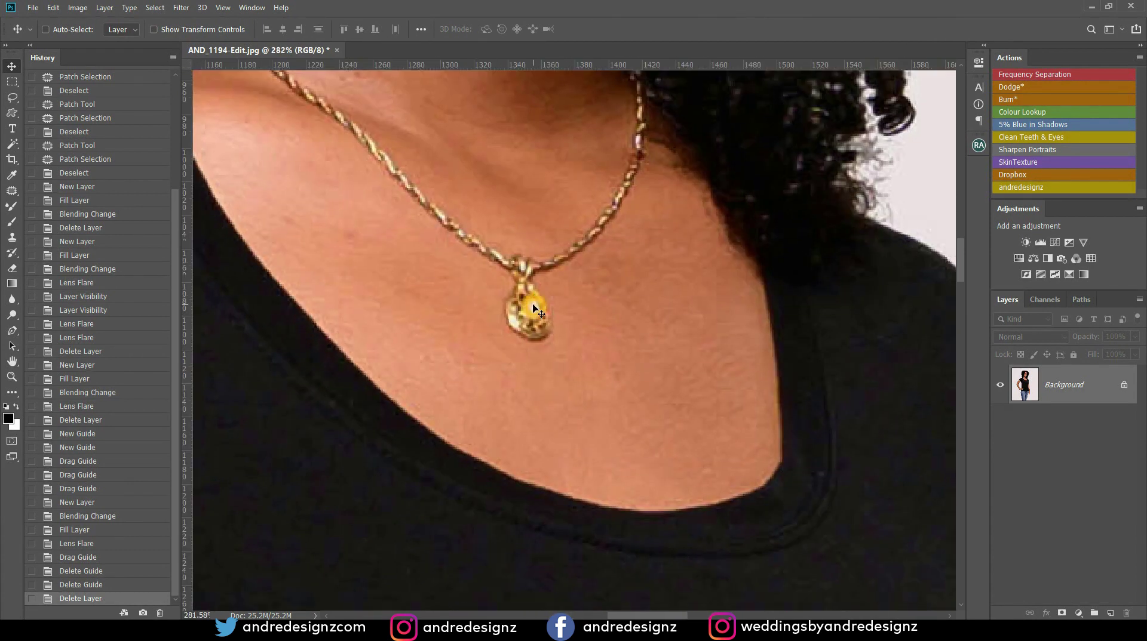
click(1097, 394)
drag(1069, 382, 1109, 613)
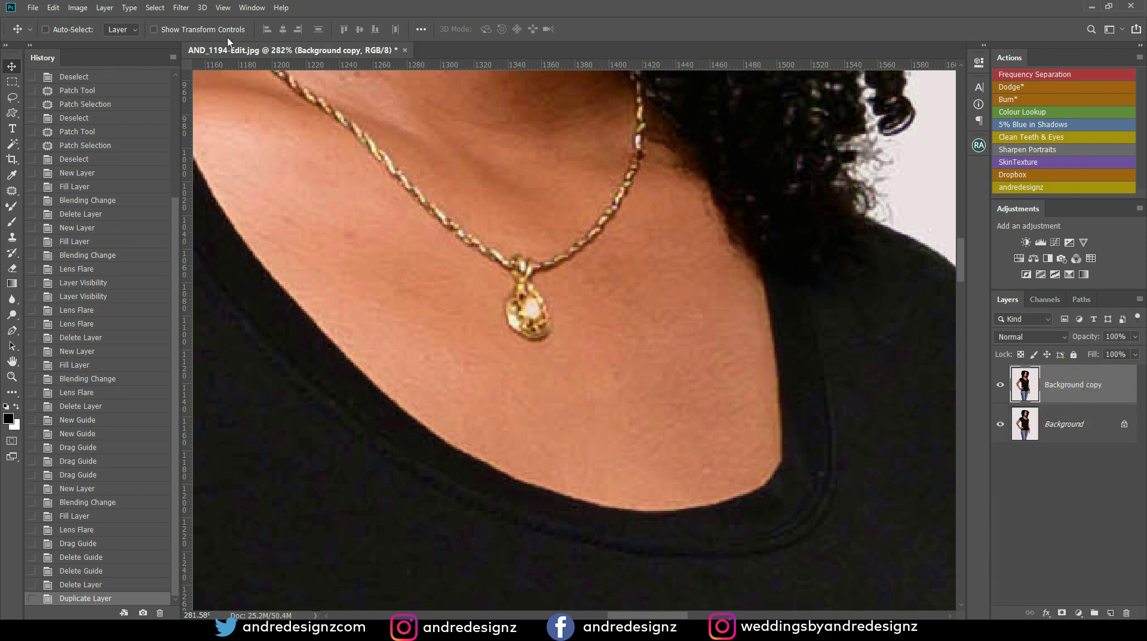
- Apply a trial Lens Flare centred on the pendant with lowered brightness to the copy
click(189, 9)
click(217, 209)
click(222, 200)
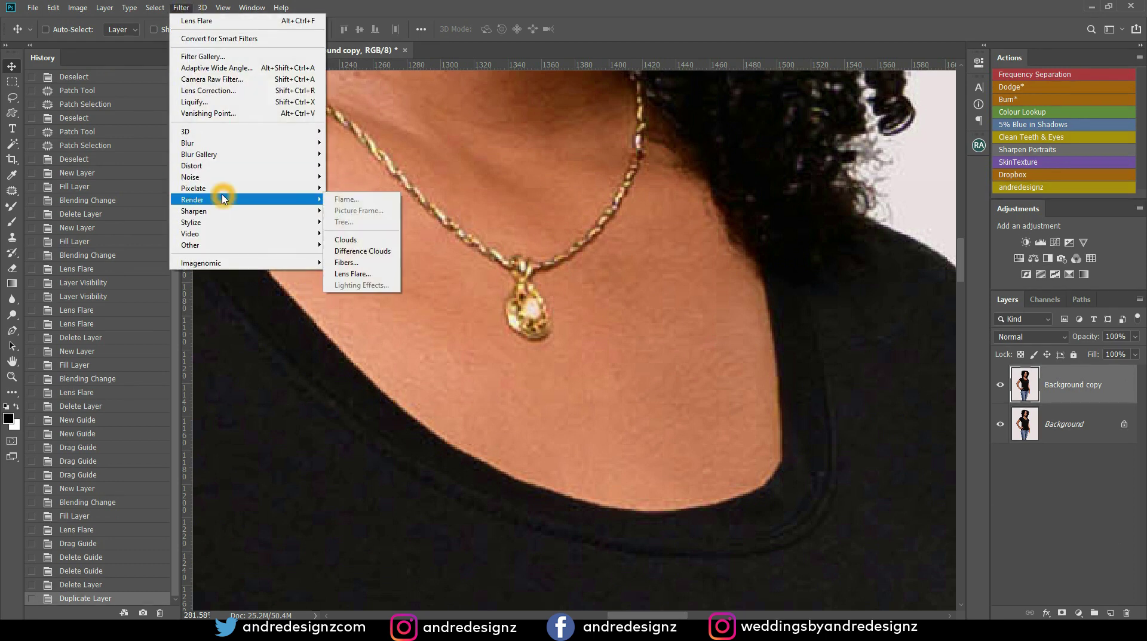
click(359, 274)
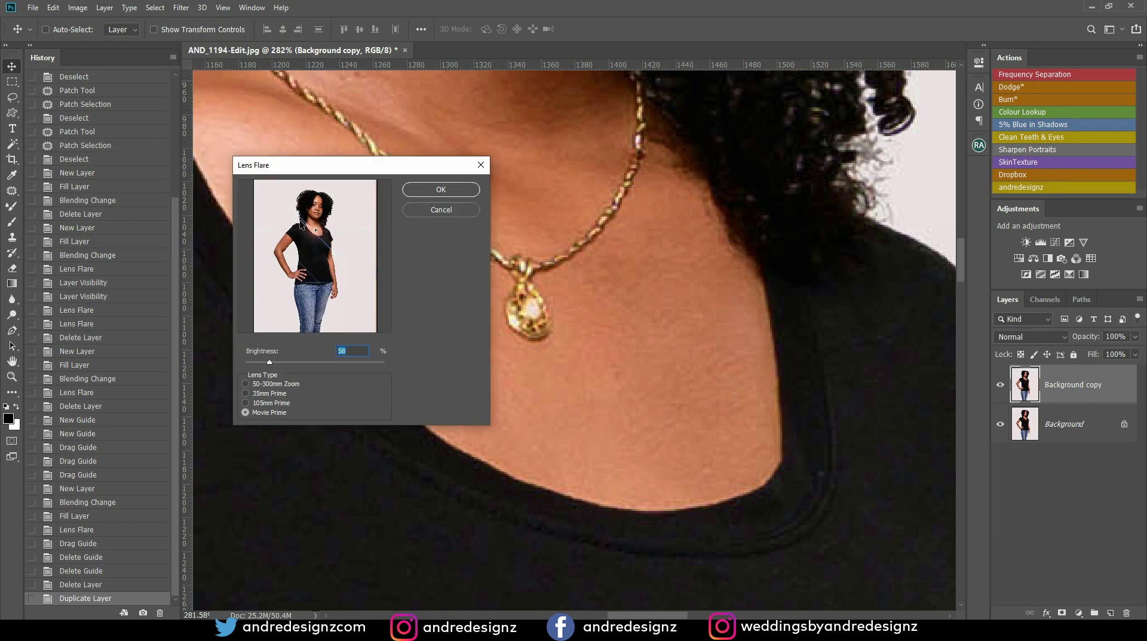
click(329, 245)
drag(330, 246, 316, 233)
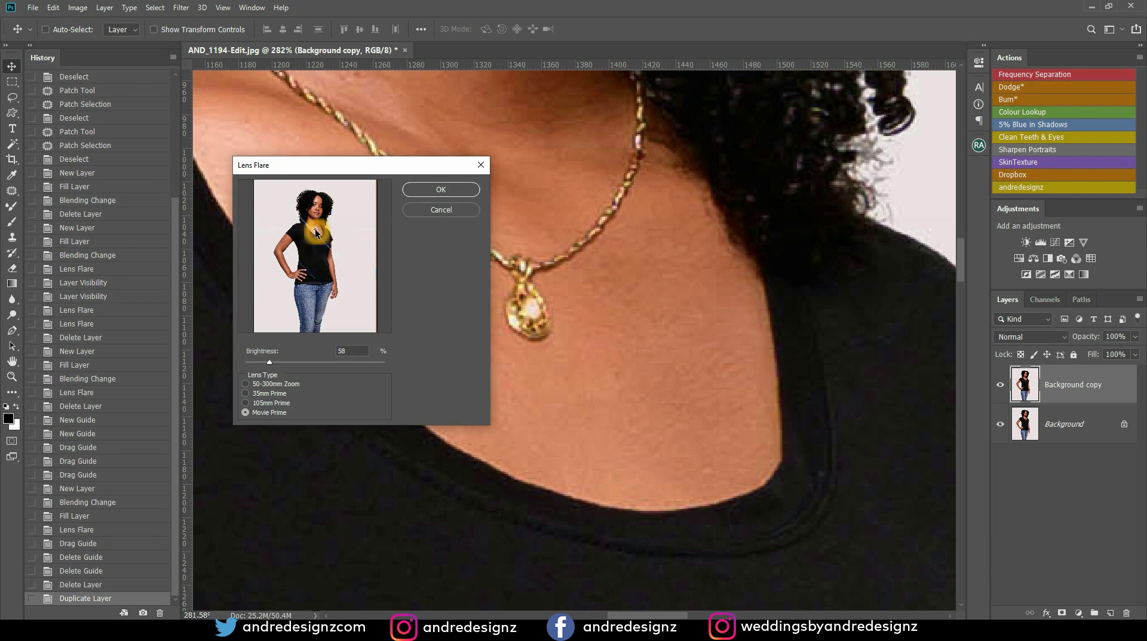
drag(273, 367, 258, 366)
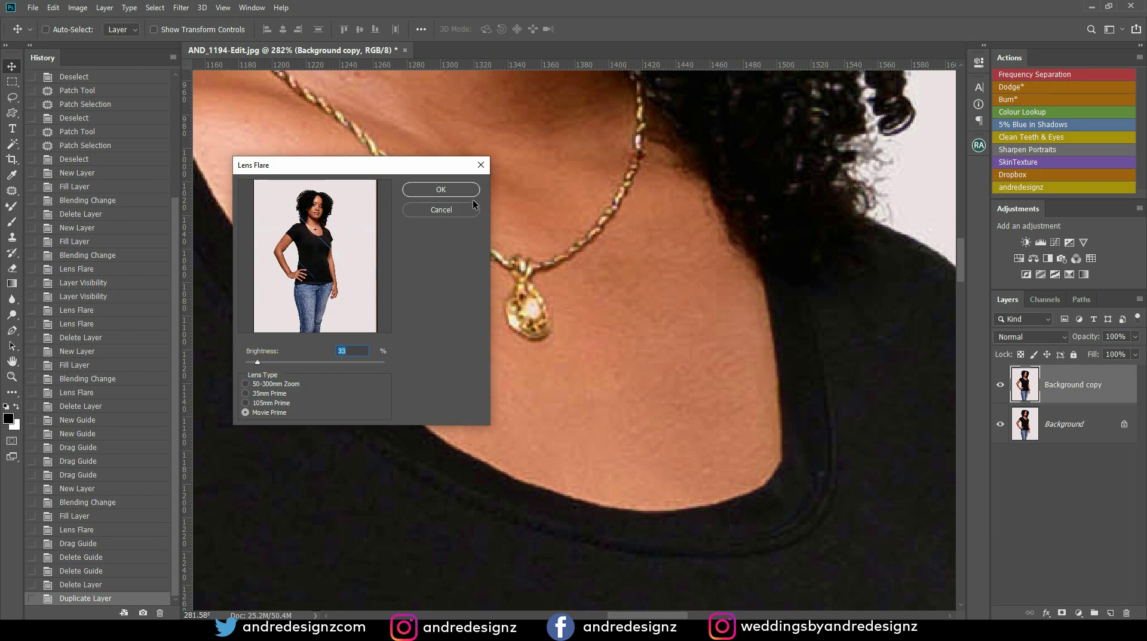
key(Return)
- Delete the Background copy layer and add a vertical guide at about 1207 px
click(504, 274)
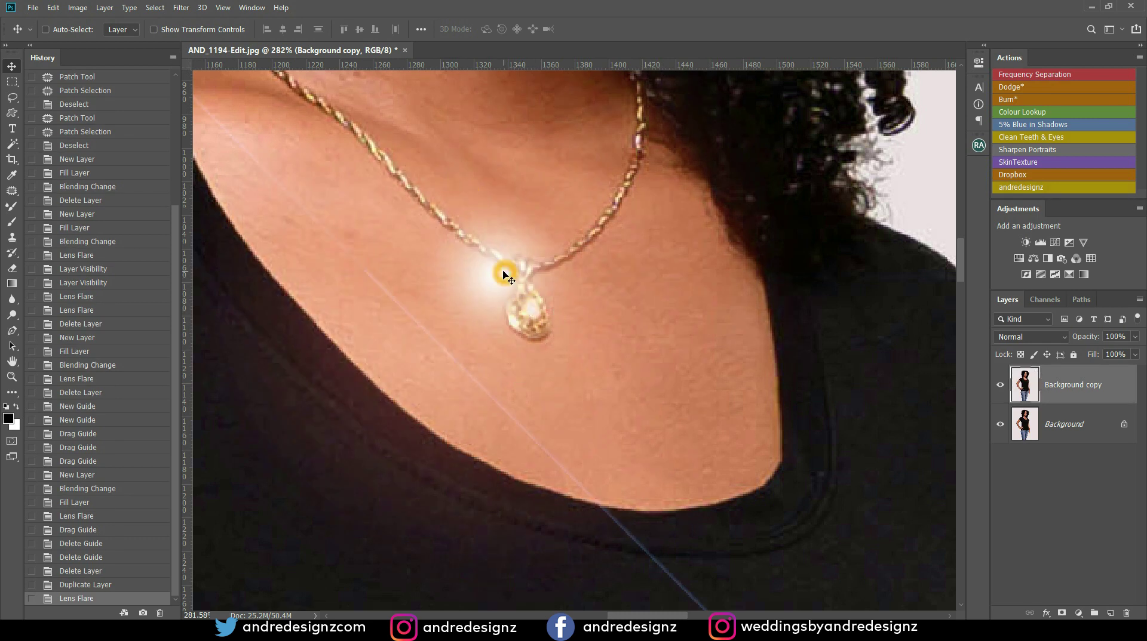
click(529, 316)
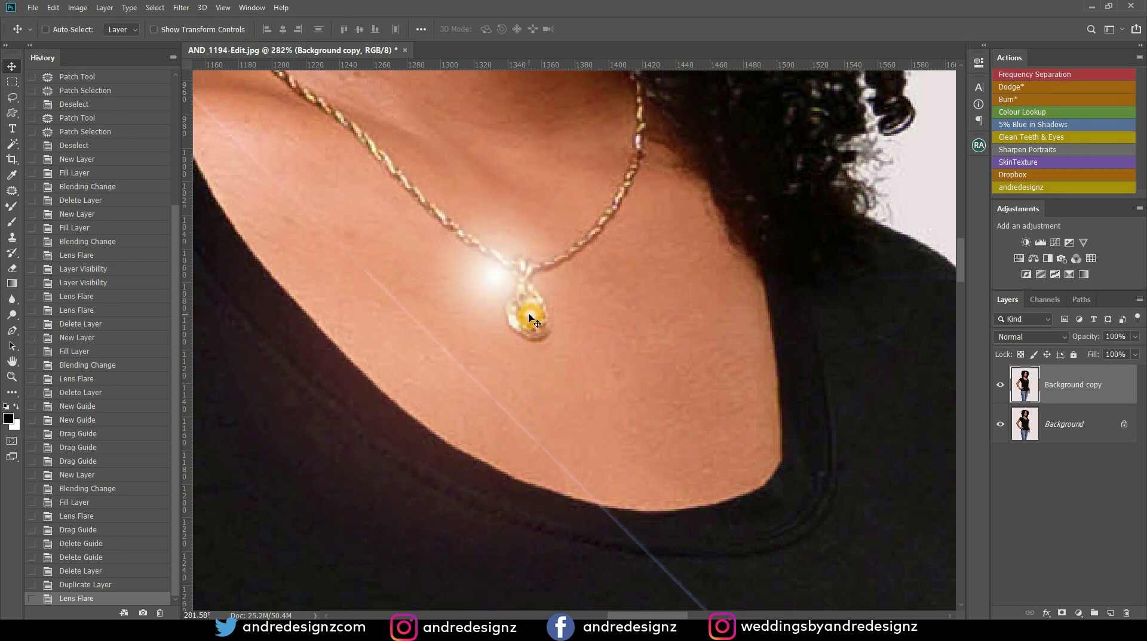
click(683, 309)
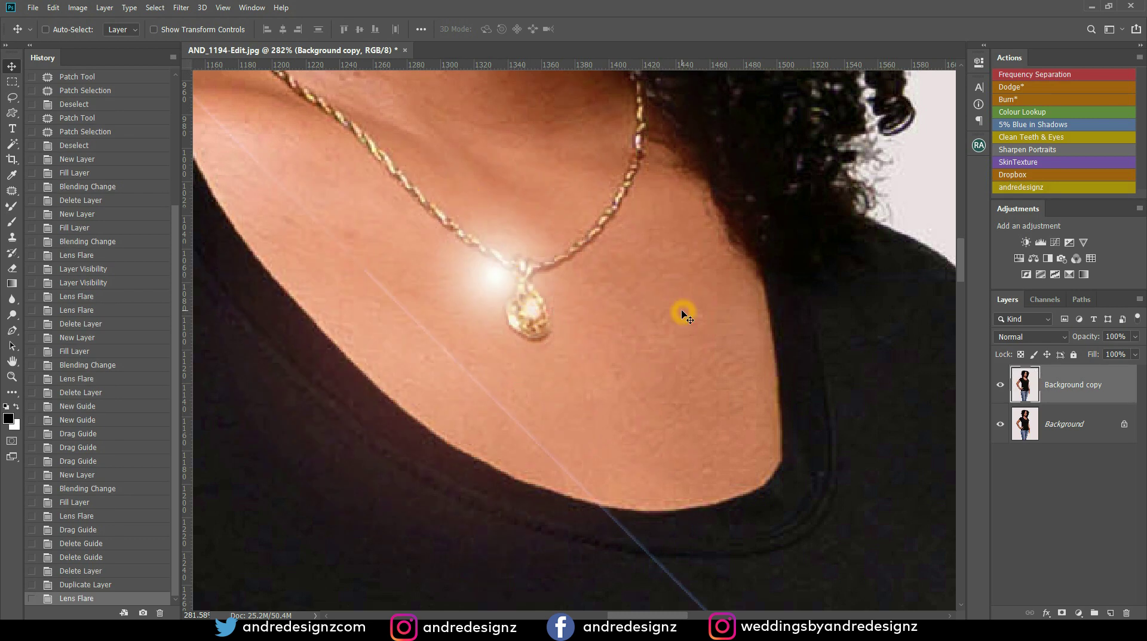
click(1110, 385)
key(Delete)
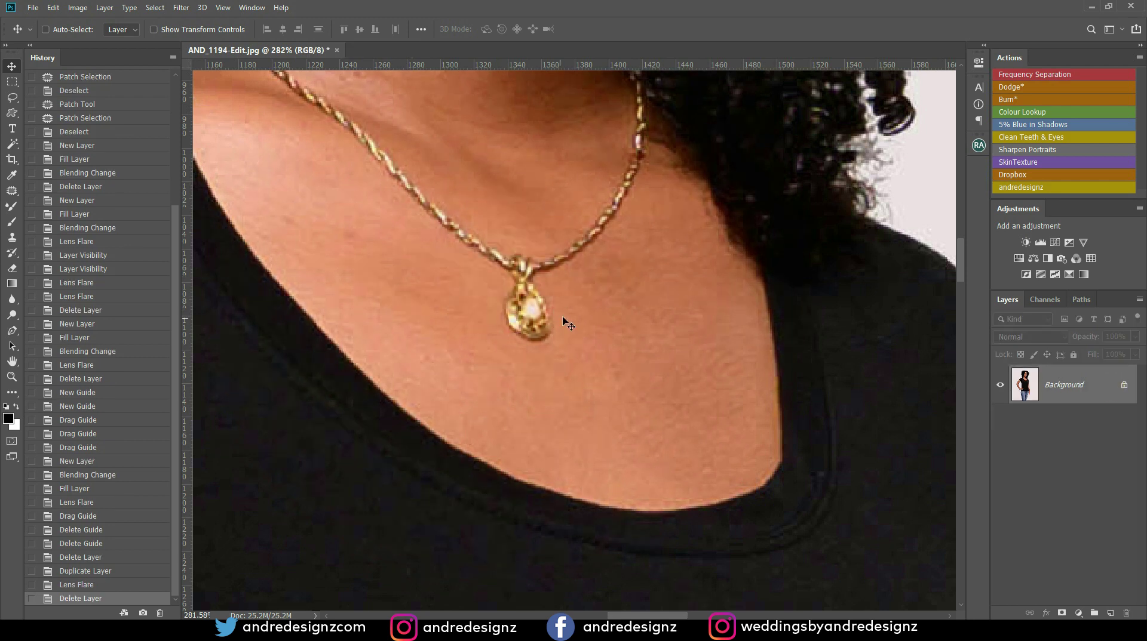
drag(190, 303, 533, 308)
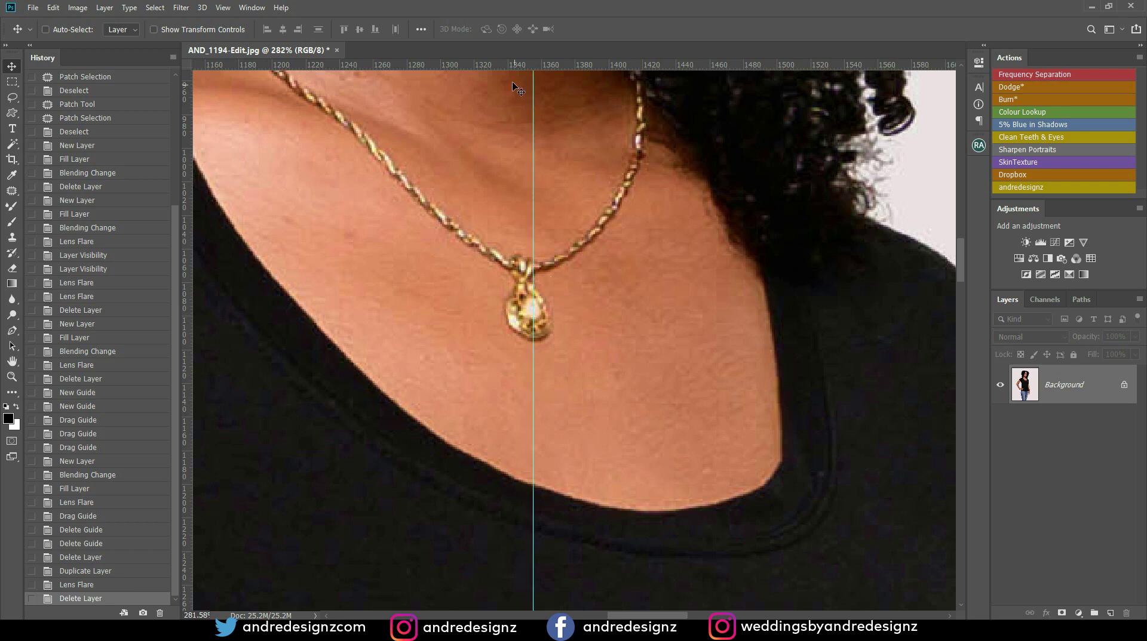
- Add a horizontal guide at about 1096 px and open the Info panel in pixels
drag(541, 65, 586, 309)
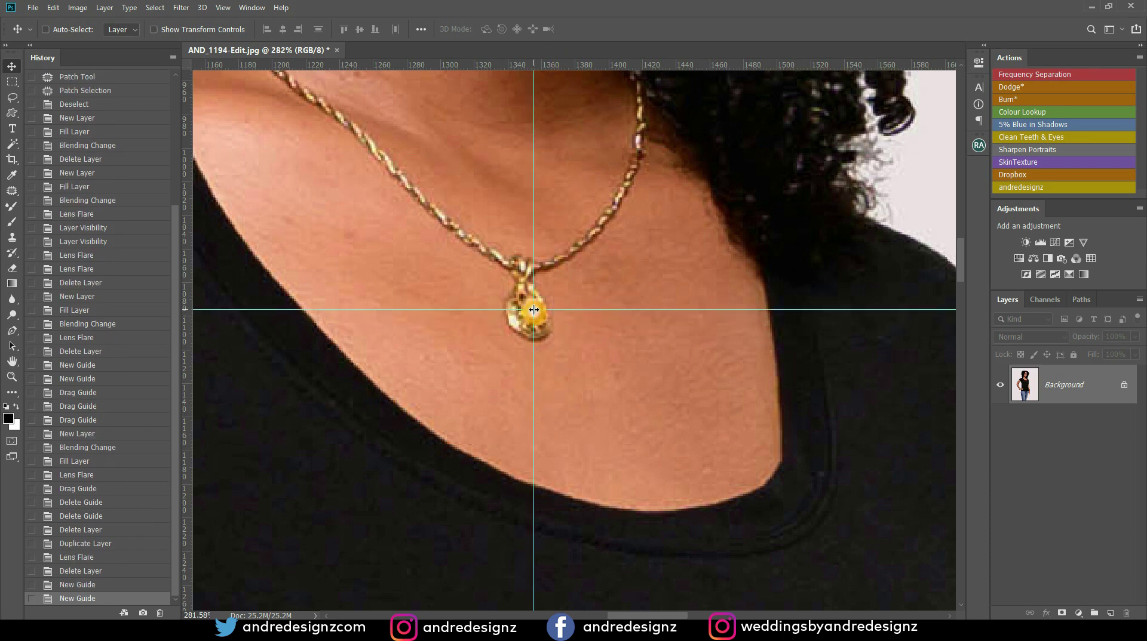
click(252, 7)
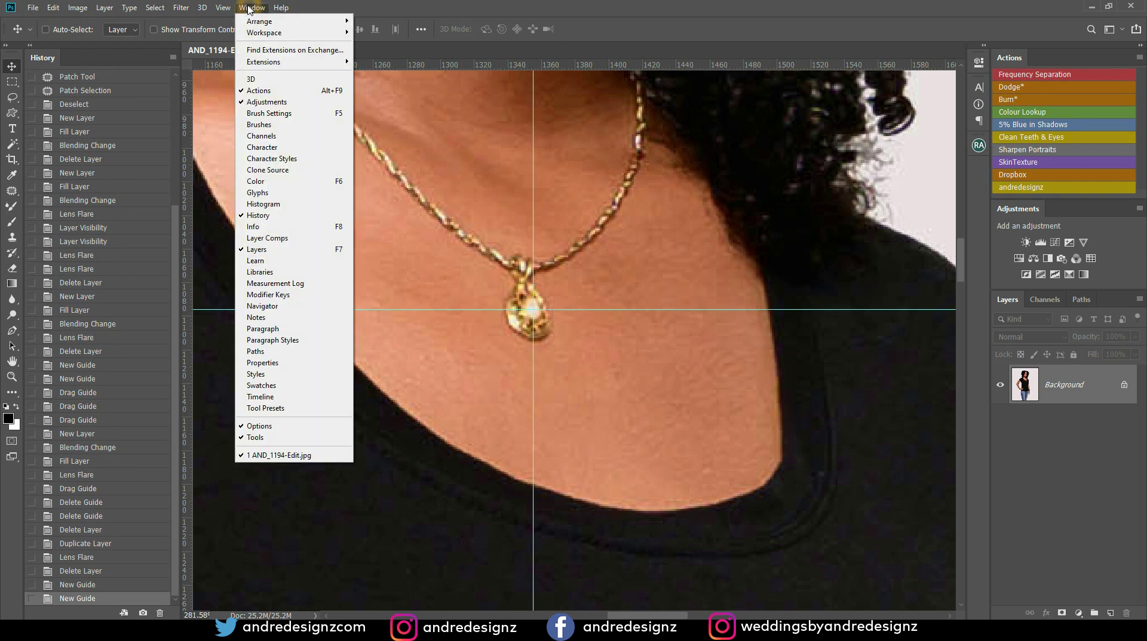
click(269, 227)
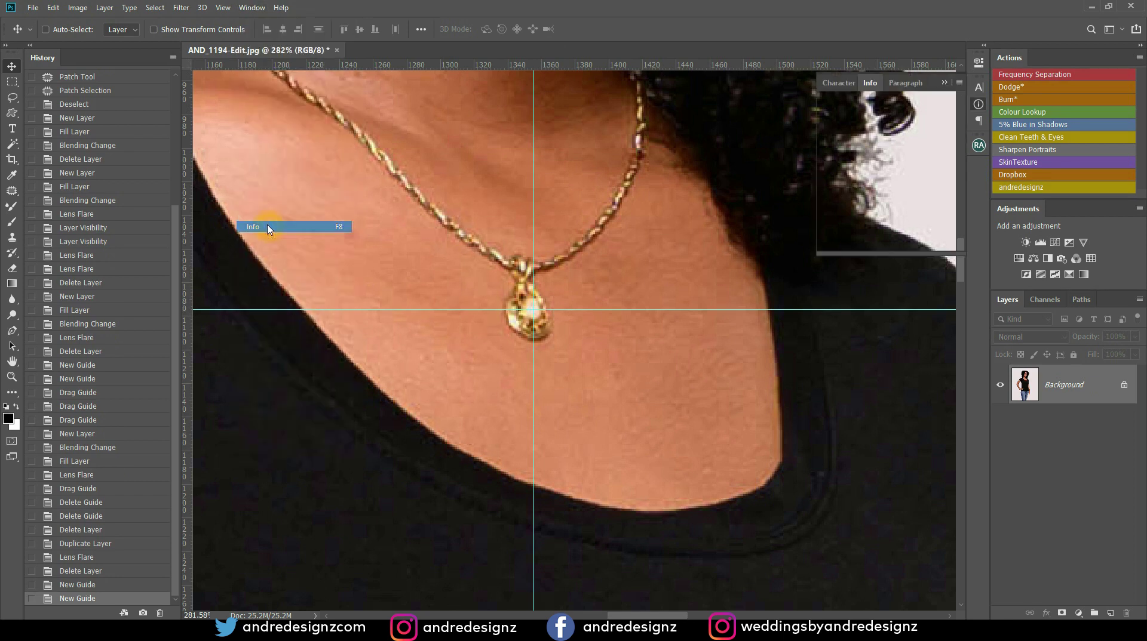
click(982, 227)
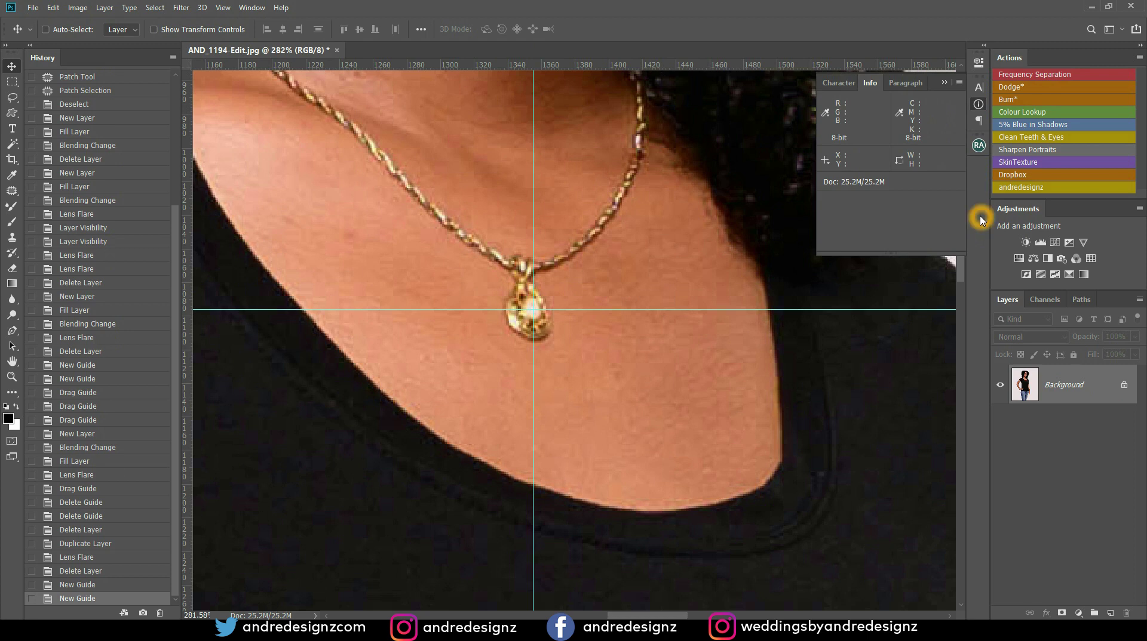
click(826, 162)
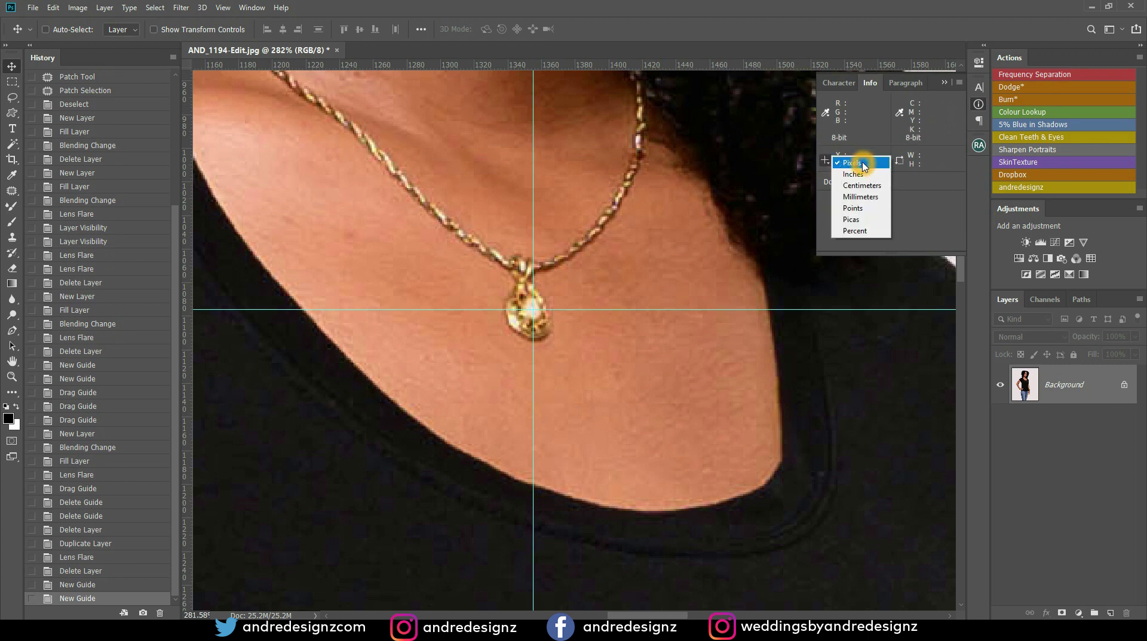
click(859, 164)
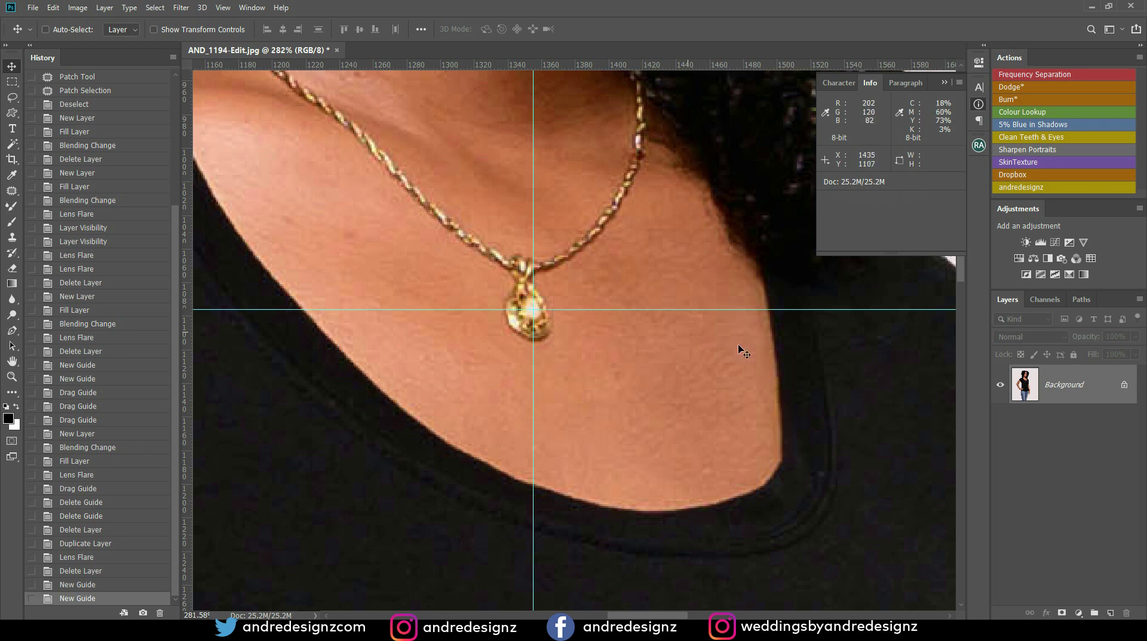
- Create Layer 1, fill it with black, and set its blend mode to Screen
click(978, 431)
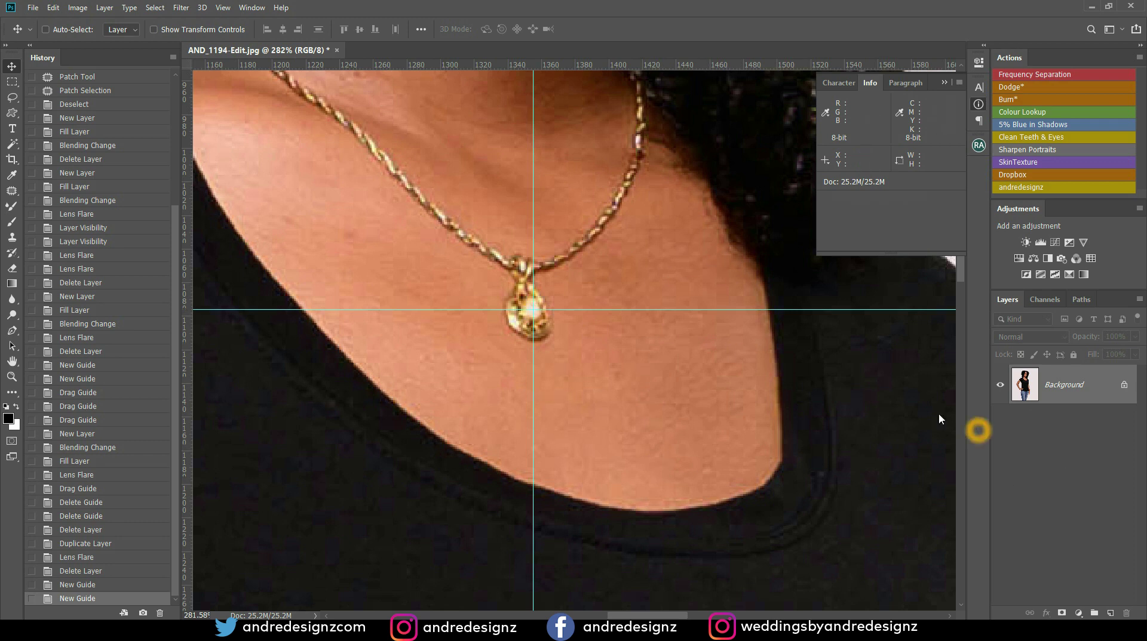
click(1109, 613)
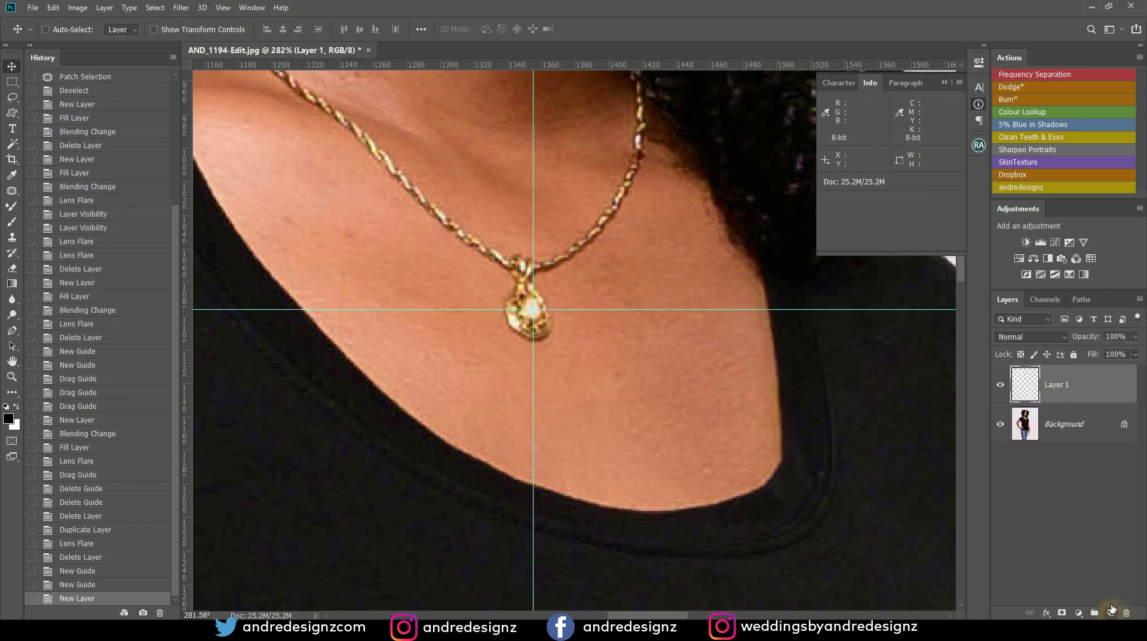
click(6, 407)
key(alt+BackSpace)
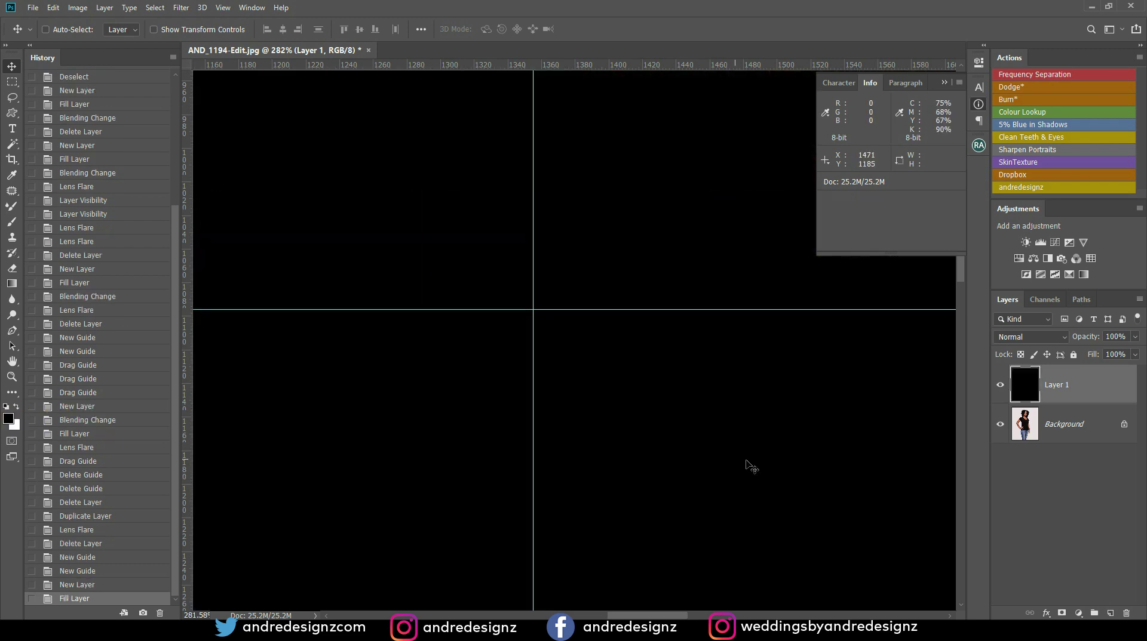
click(1028, 337)
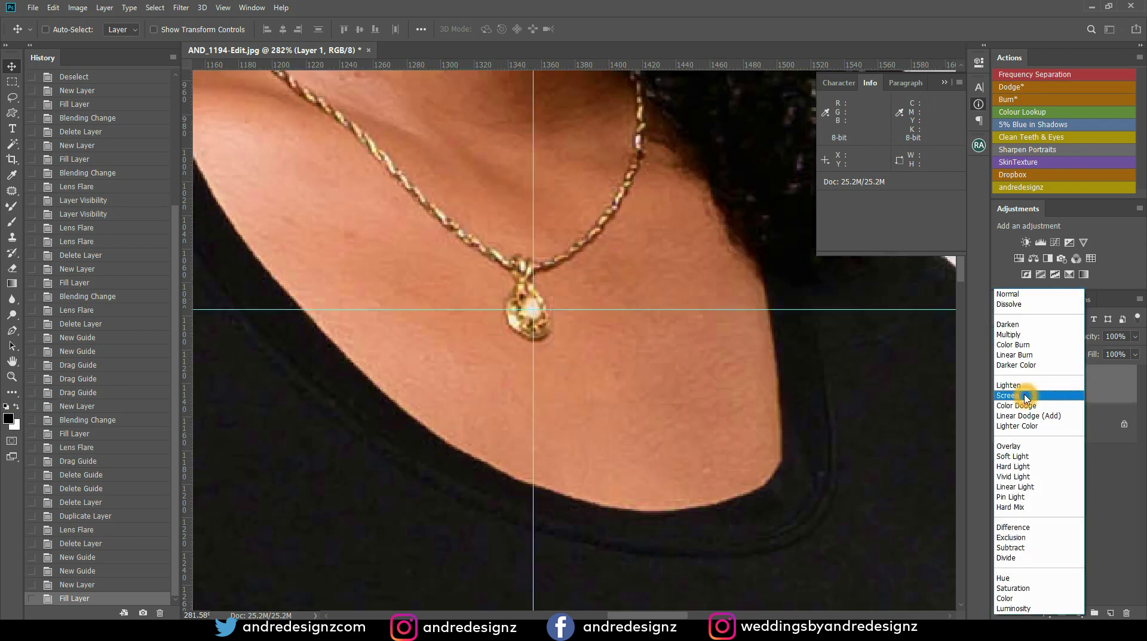
click(1025, 396)
click(1078, 435)
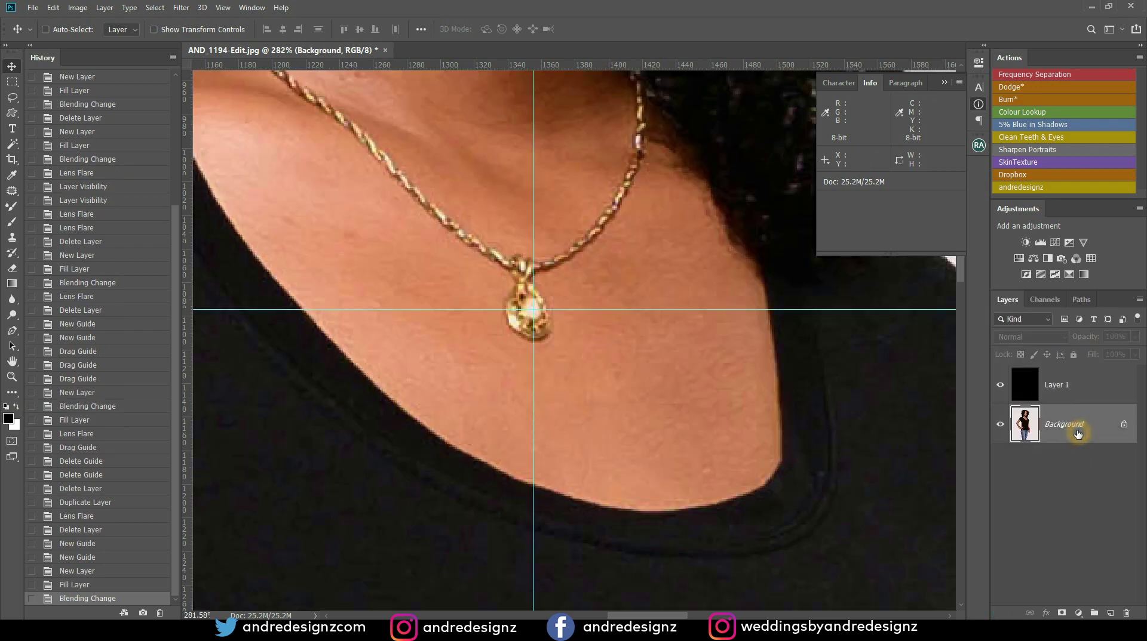
click(1078, 385)
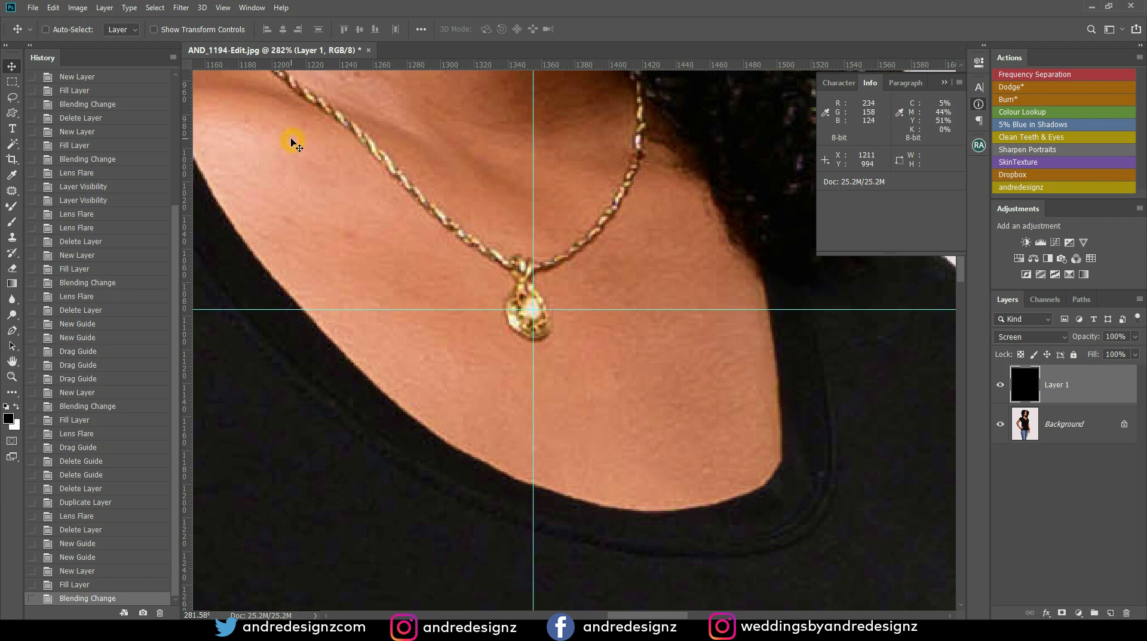
- Set Lens Flare on Layer 1 to 35mm Prime at 33% brightness and open Precise Flare Center
click(181, 9)
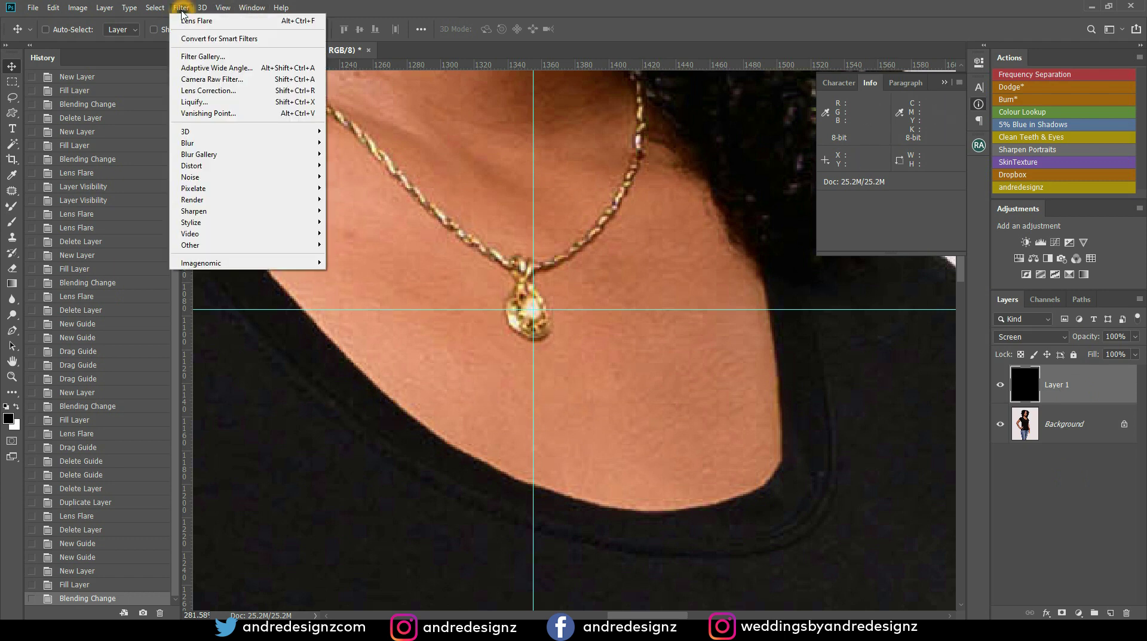
mouse_move(219, 198)
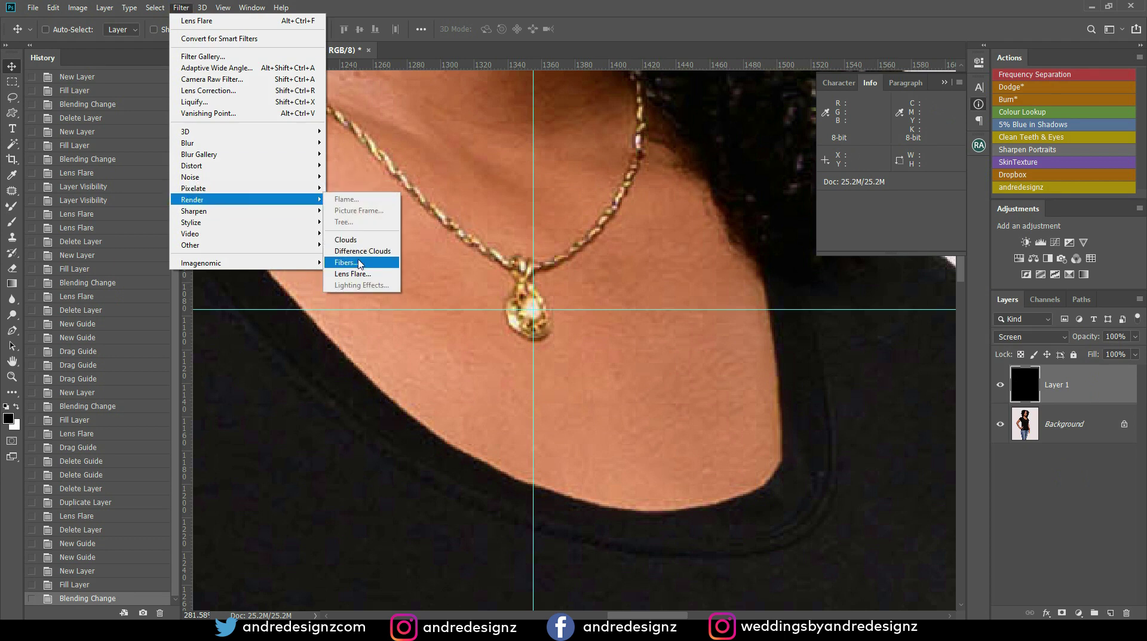
click(389, 275)
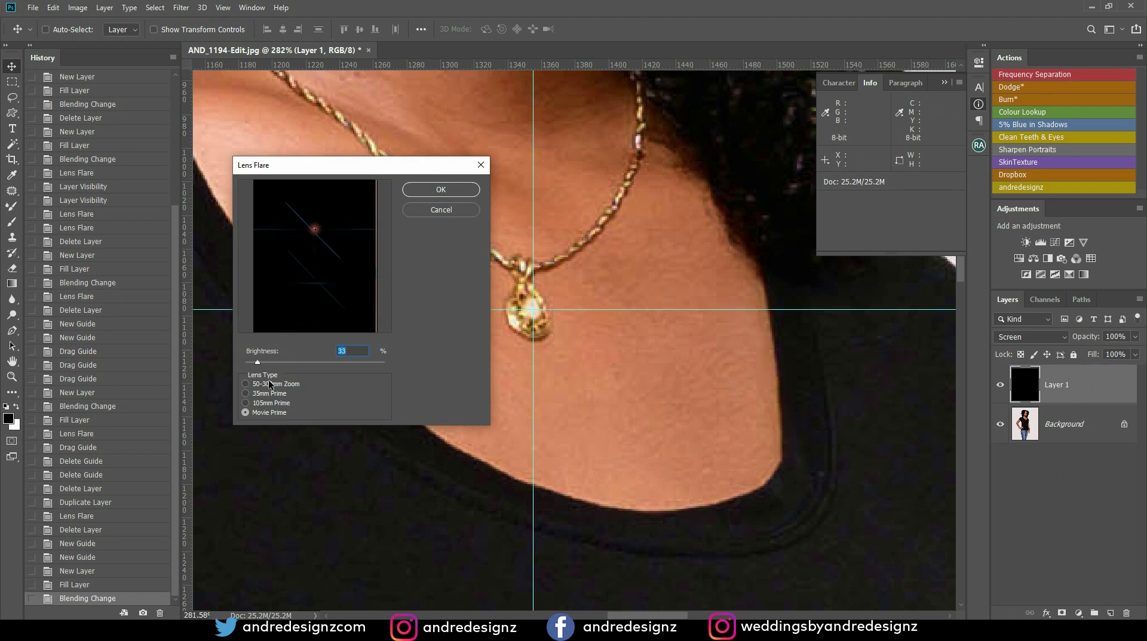
click(327, 240)
click(245, 384)
click(246, 394)
click(248, 404)
click(370, 257)
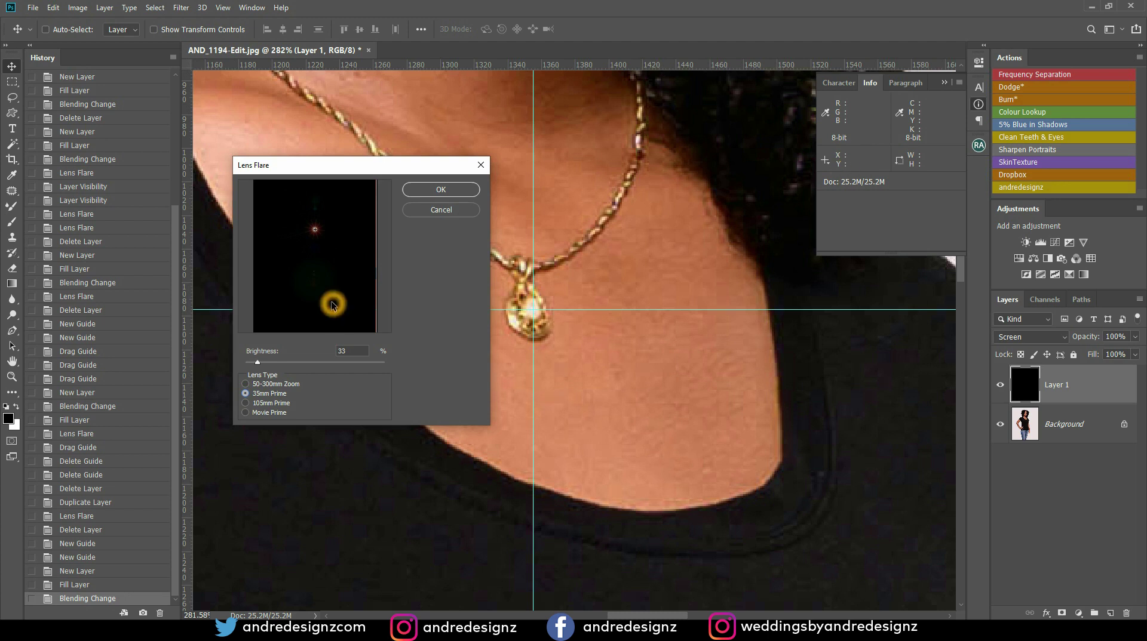
key(alt)
alt+click(334, 244)
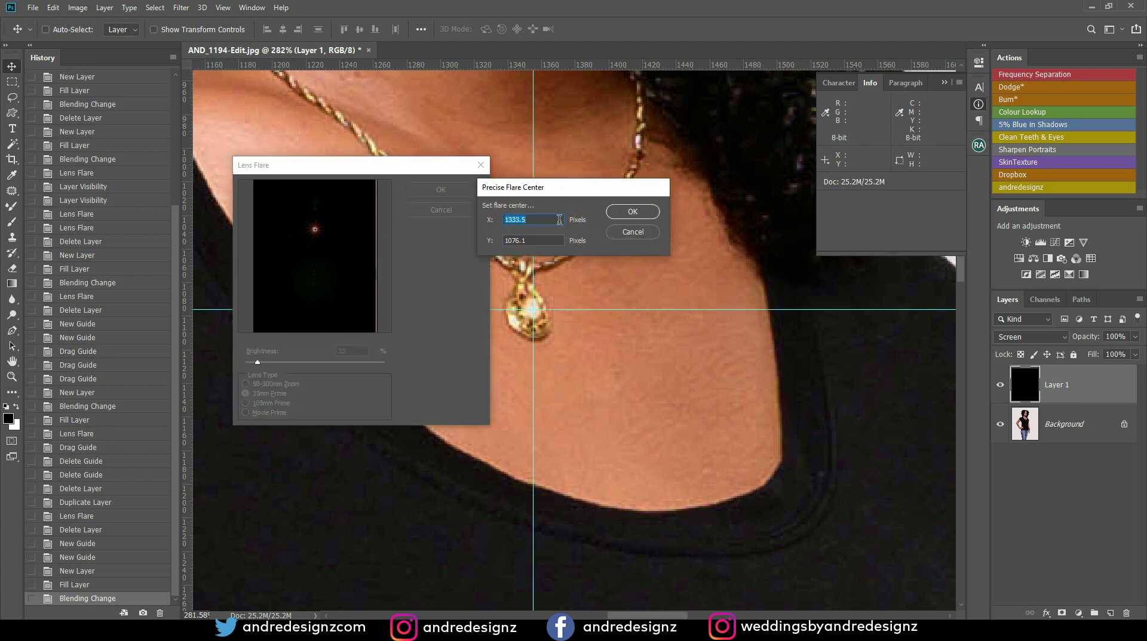
- Centre the flare at X 1356, Y 1095 px and apply it to Layer 1
drag(597, 228, 541, 217)
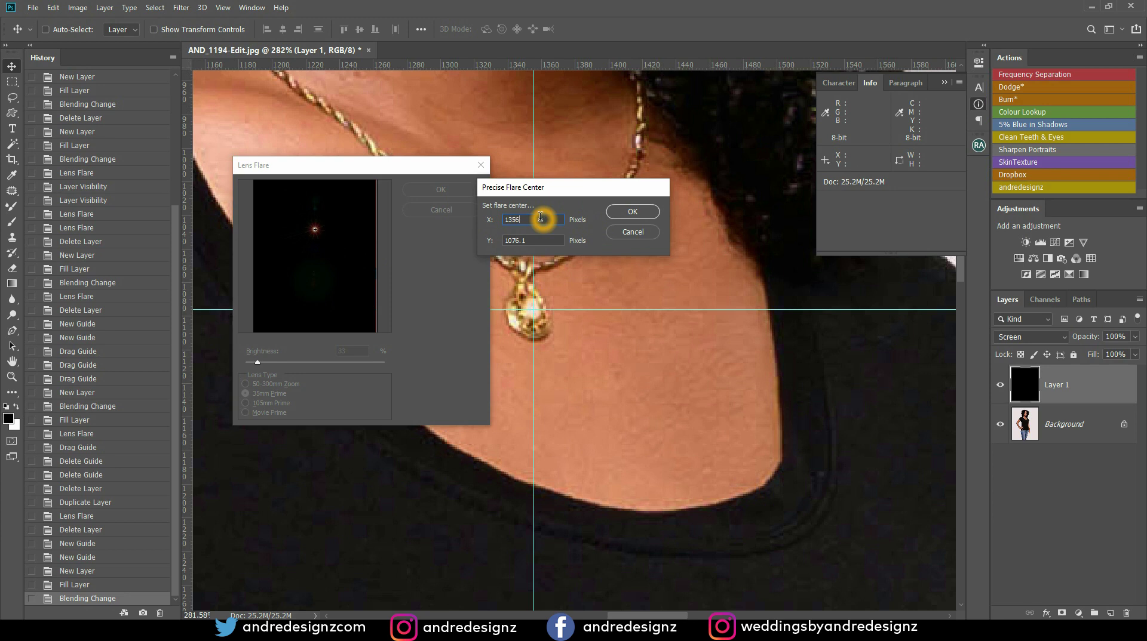
key(Tab)
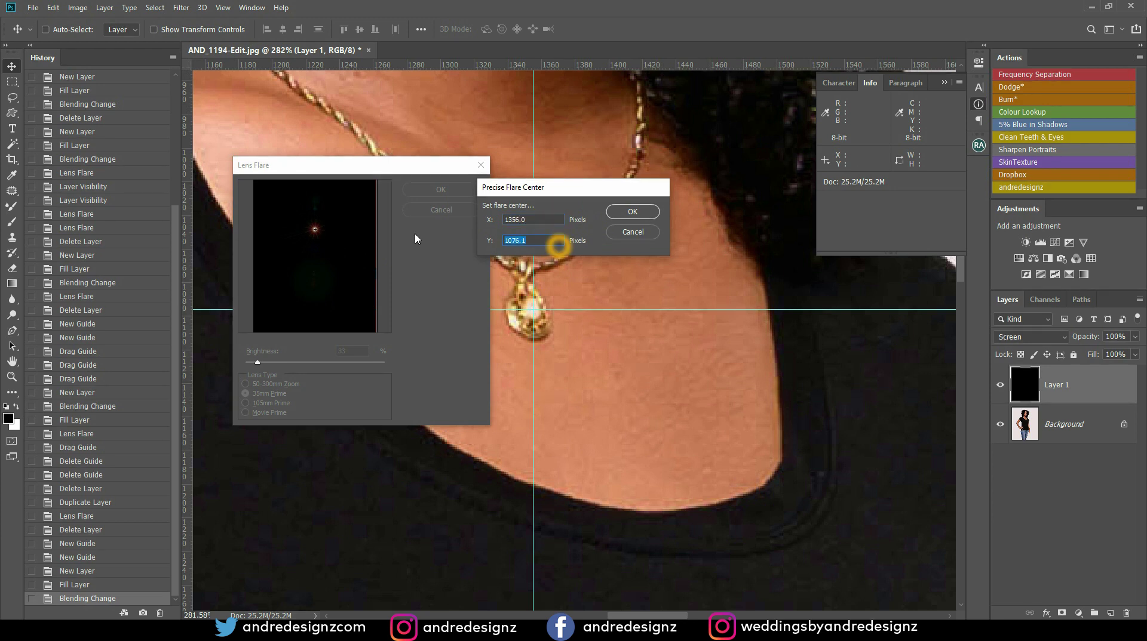
text(1095)
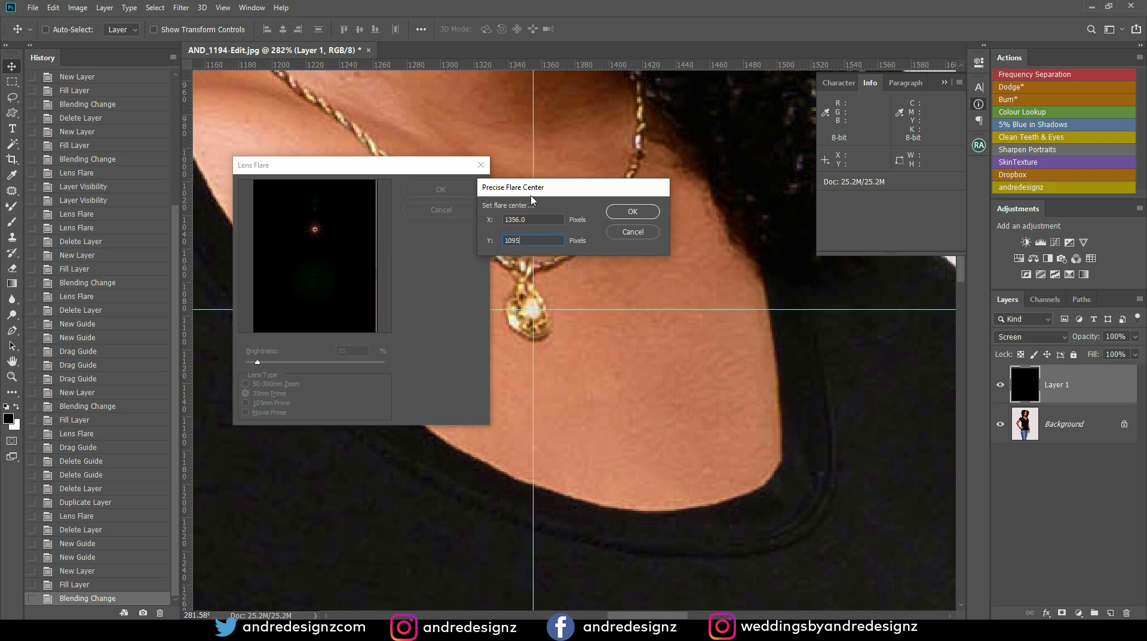
click(643, 218)
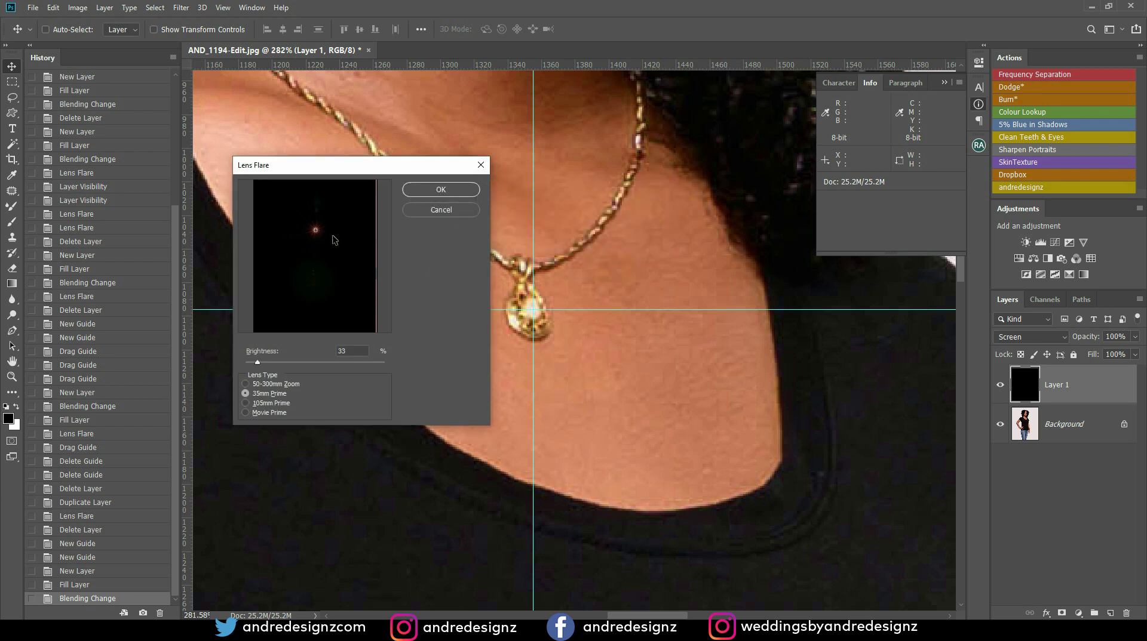
click(461, 190)
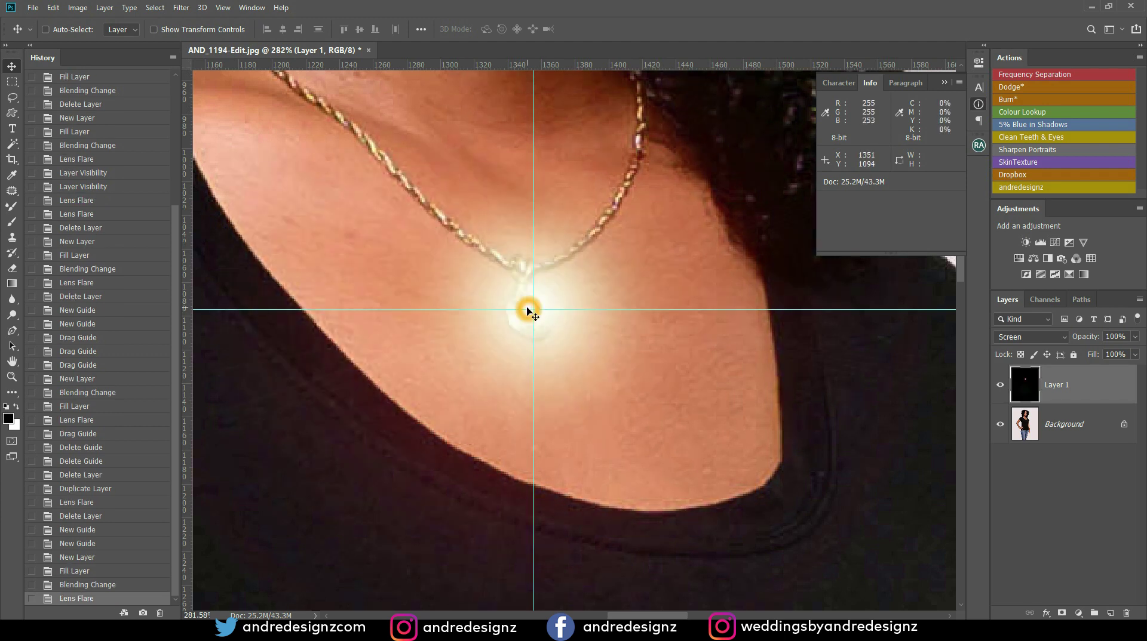
- Lower Layer 1's opacity to 55% and zoom out to the whole portrait
scroll(558, 323, down, 5)
scroll(568, 304, down, 4)
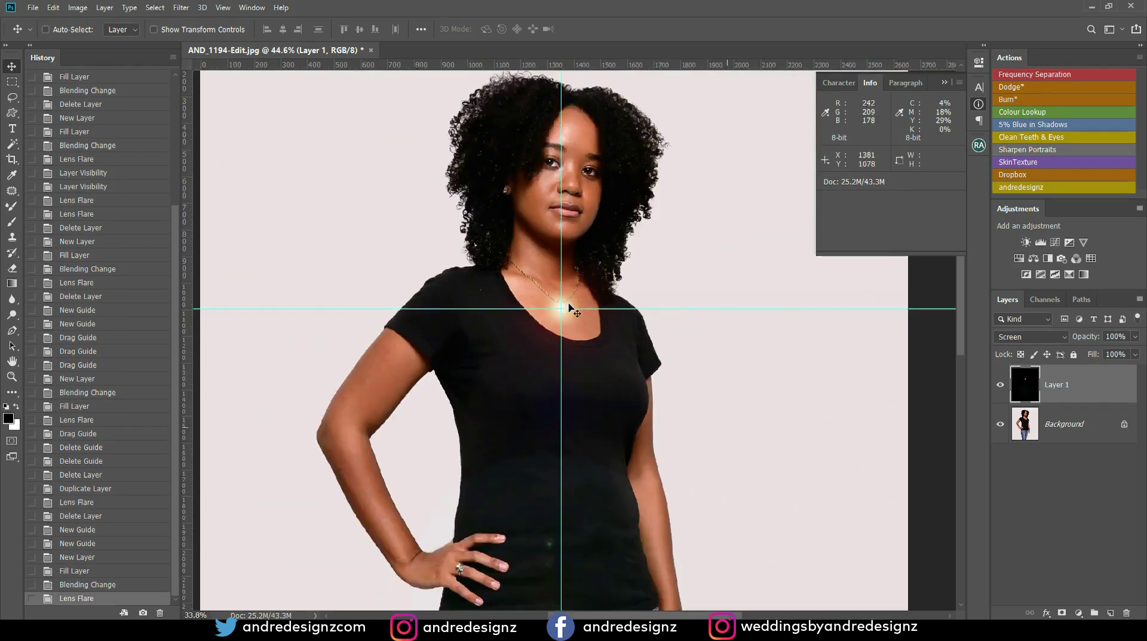
scroll(585, 233, up, 3)
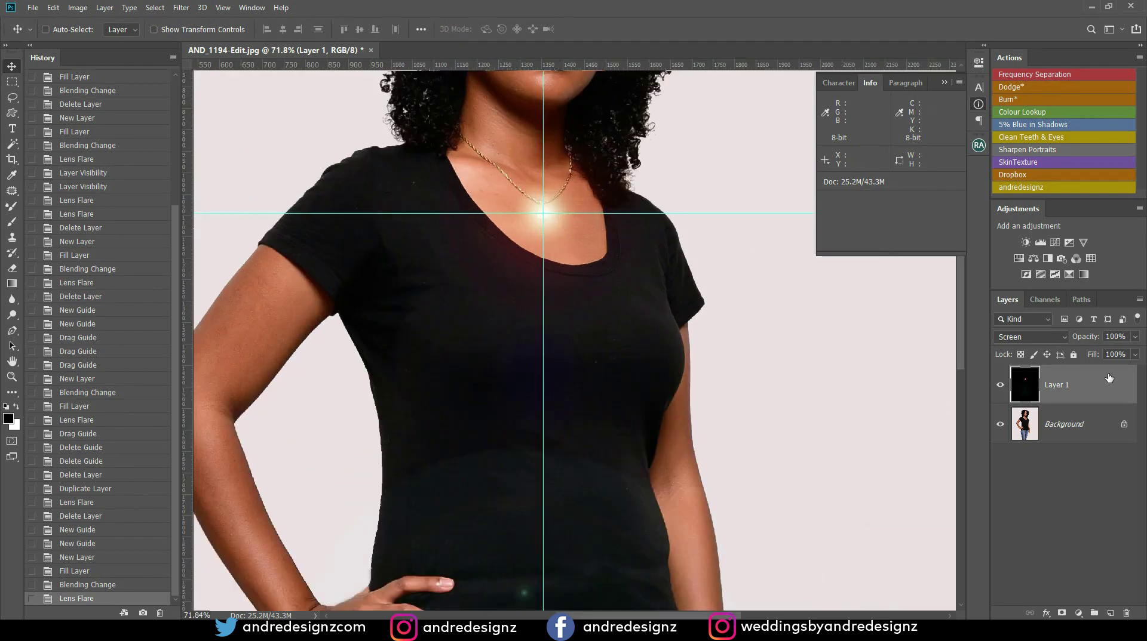
click(1134, 338)
drag(1134, 351, 1111, 357)
alt+click(466, 335)
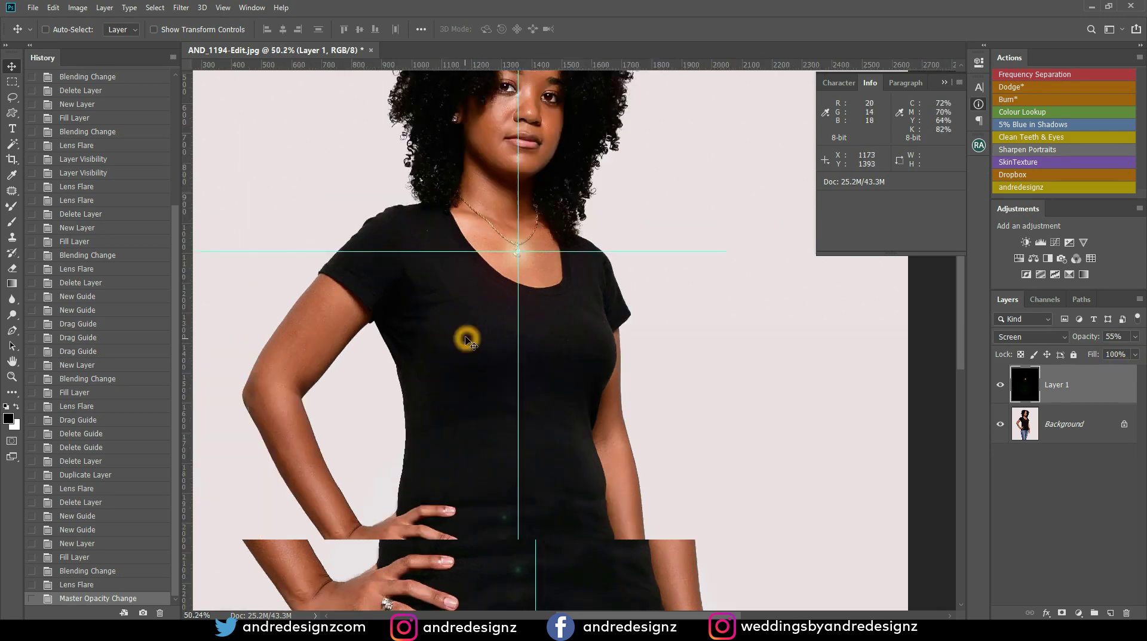